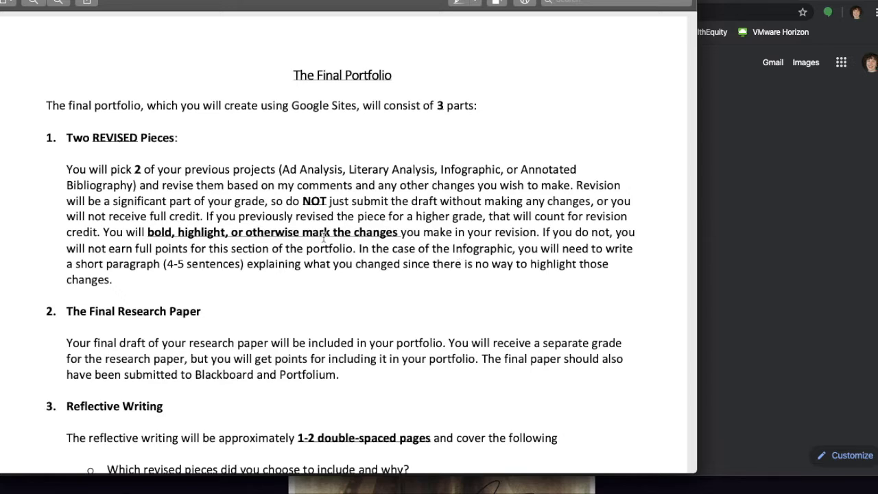
Skim the Final Portfolio assignment sheet in Preview, then bring up a new Chrome tab.
{"action": "scroll", "coordinate": [324, 238], "scroll_direction": "down", "scroll_amount": 5}
{"action": "left_click", "coordinate": [808, 220]}
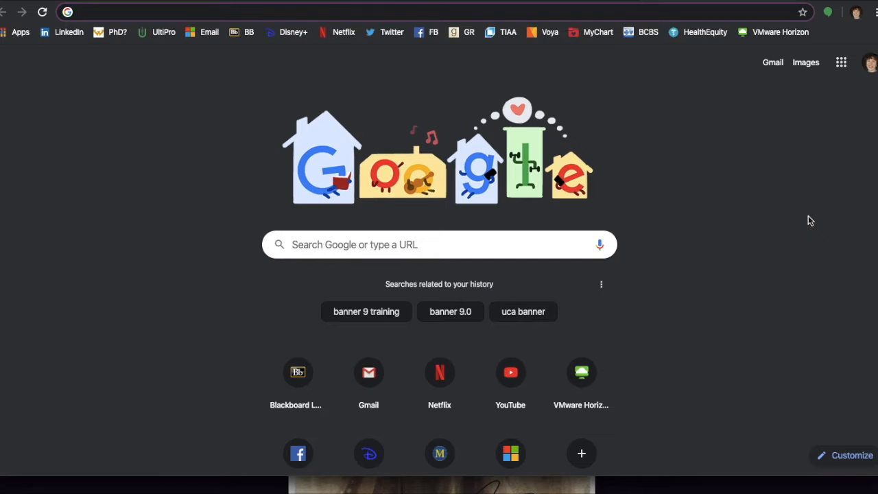
Search Google for 'google sites' and go to the New Google Sites home page.
{"action": "type", "text": "google stires"}
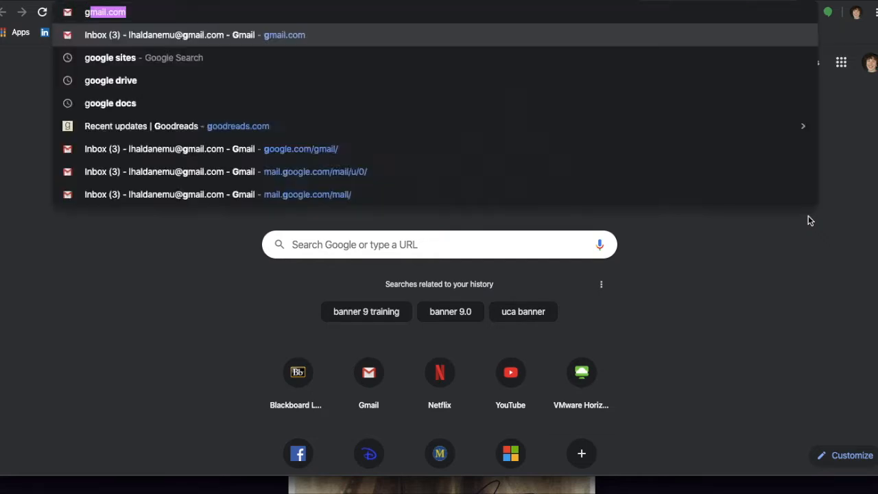
{"action": "key", "text": "BackSpace"}
{"action": "key", "text": "BackSpace"}
{"action": "key", "text": "BackSpace"}
{"action": "key", "text": "BackSpace"}
{"action": "key", "text": "BackSpace"}
{"action": "type", "text": "ites"}
{"action": "key", "text": "Return"}
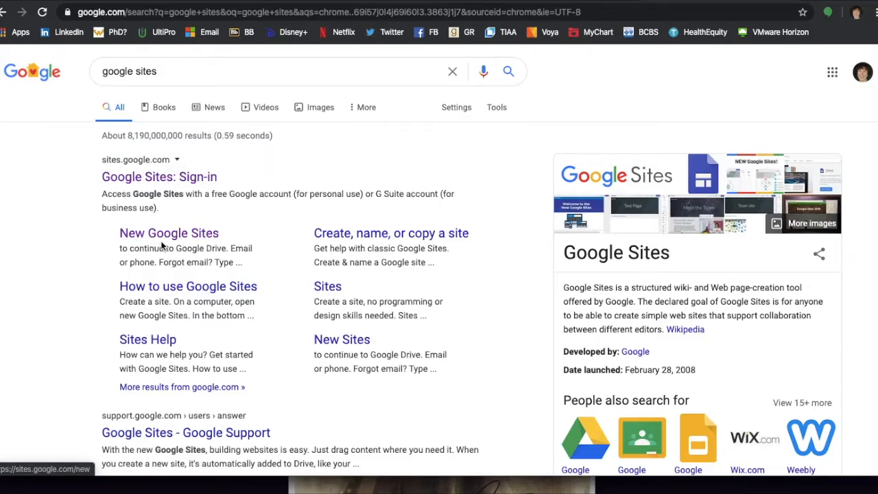
{"action": "left_click", "coordinate": [153, 238]}
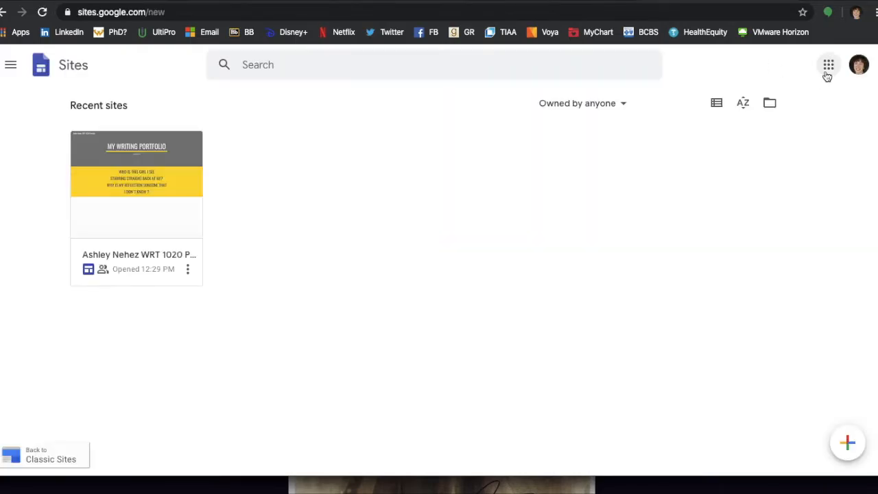
Open Sites from the Google apps' More from Google list and create a new blank site.
{"action": "left_click", "coordinate": [827, 69]}
{"action": "scroll", "coordinate": [759, 224], "scroll_direction": "down", "scroll_amount": 1}
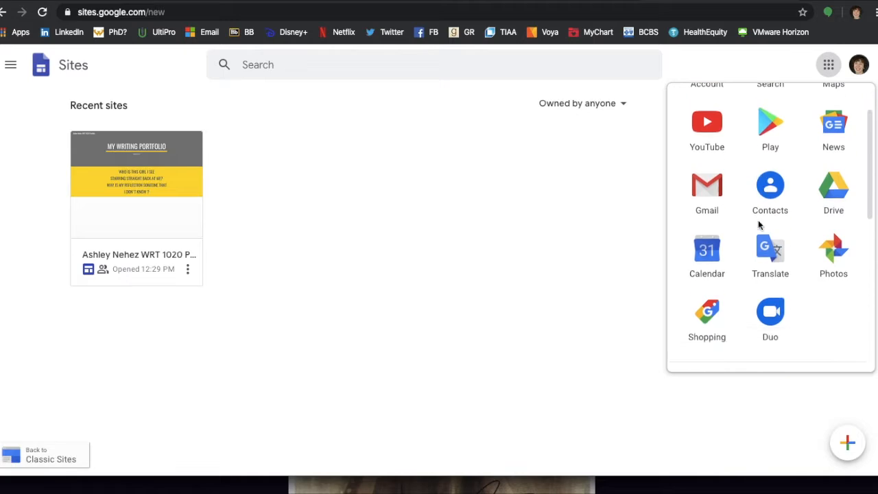
{"action": "scroll", "coordinate": [758, 233], "scroll_direction": "down", "scroll_amount": 3}
{"action": "left_click", "coordinate": [747, 350]}
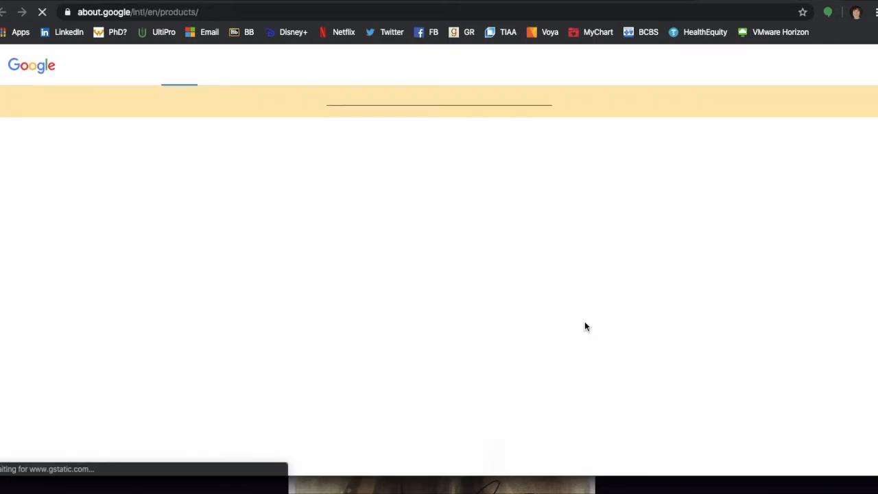
{"action": "scroll", "coordinate": [408, 248], "scroll_direction": "down", "scroll_amount": 10}
{"action": "scroll", "coordinate": [407, 249], "scroll_direction": "down", "scroll_amount": 20}
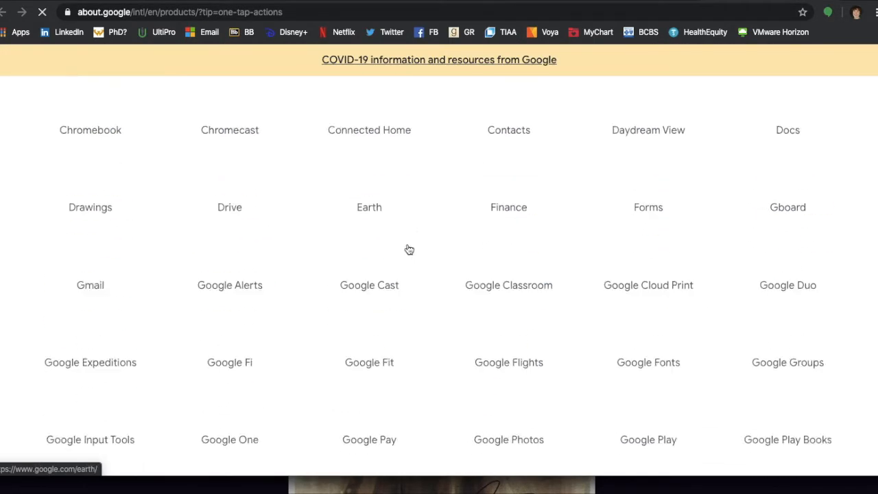
{"action": "scroll", "coordinate": [409, 250], "scroll_direction": "down", "scroll_amount": 10}
{"action": "left_click", "coordinate": [229, 254]}
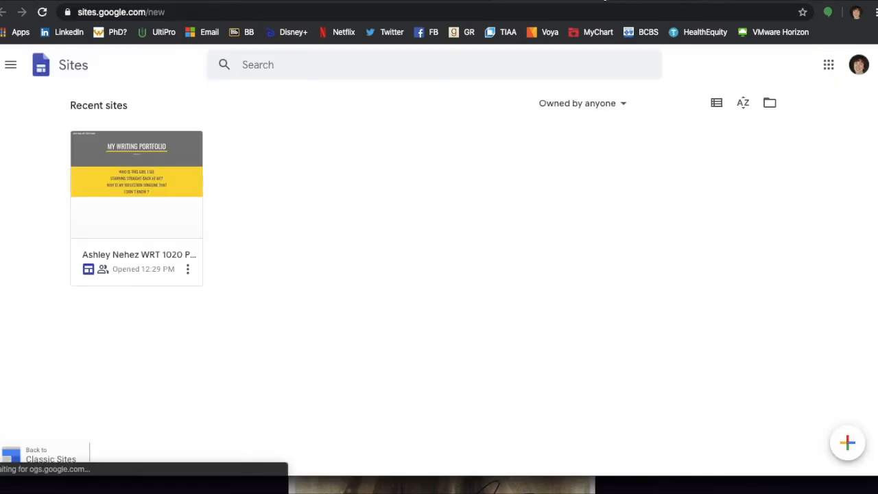
{"action": "left_click", "coordinate": [849, 445]}
Rename the untitled site to 'WRT 1020 Portfolio LEH'.
{"action": "left_click", "coordinate": [60, 69]}
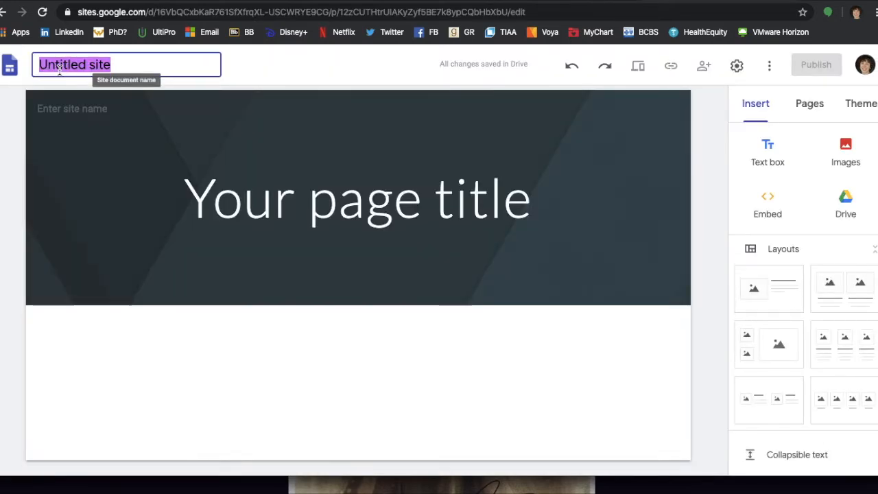
{"action": "type", "text": "WRT 1020 Portfolio LEH"}
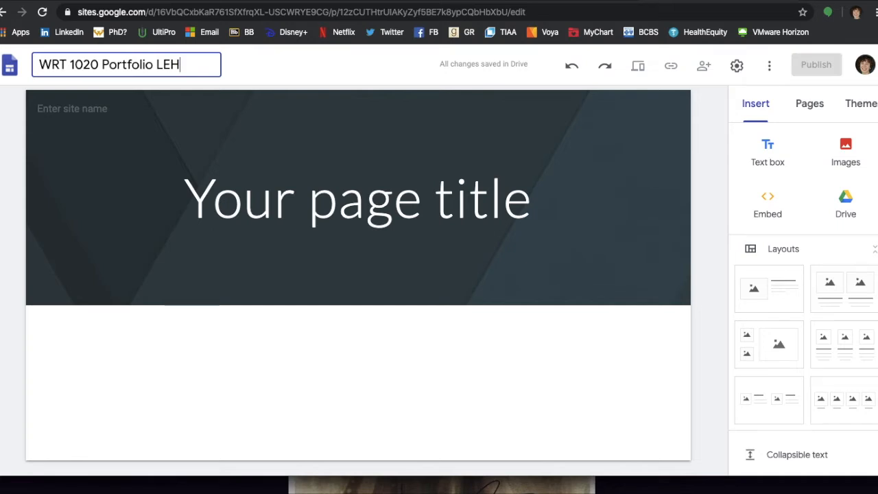
{"action": "key", "text": "Return"}
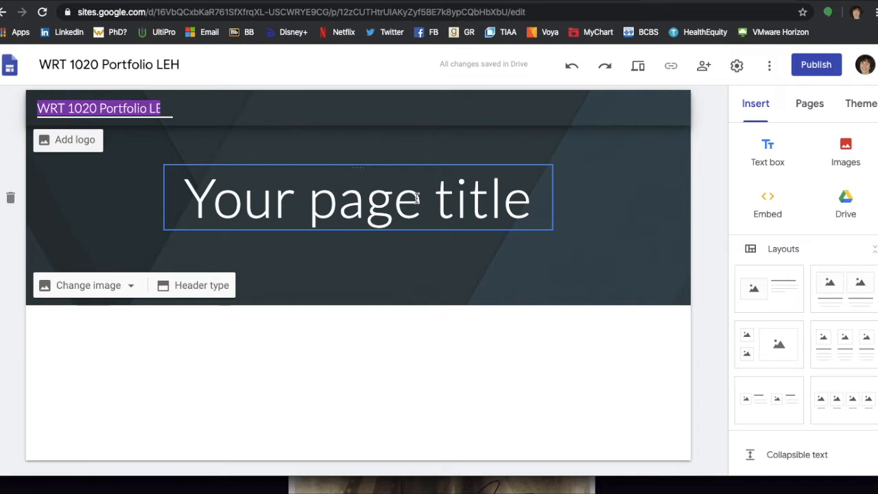
Change the first page's title to 'Reflection'.
{"action": "triple_click", "coordinate": [366, 195]}
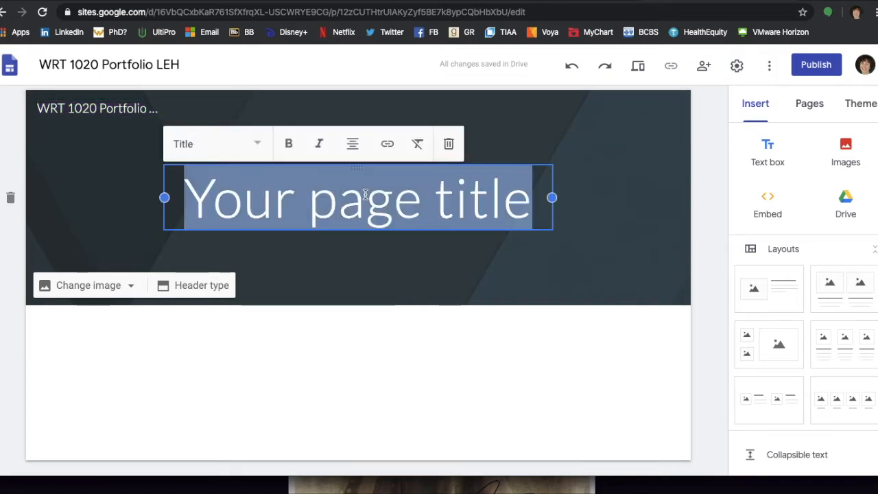
{"action": "type", "text": "Reflection"}
{"action": "left_click", "coordinate": [861, 106]}
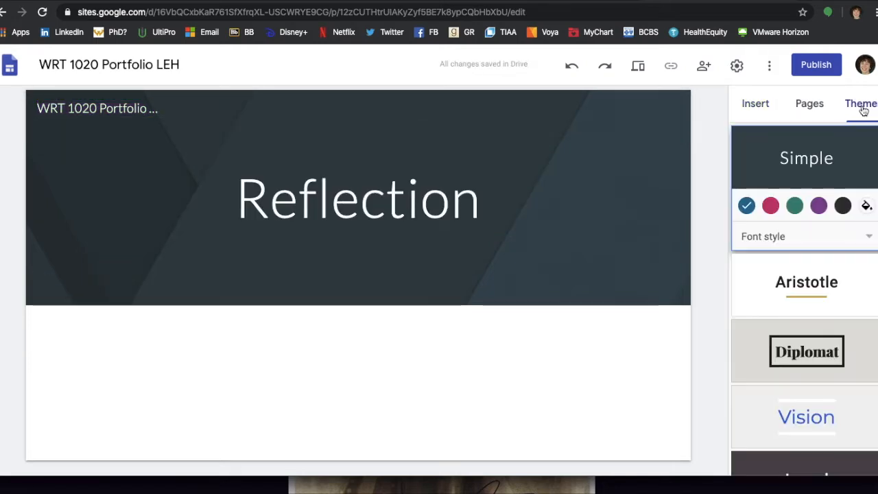
Apply the Level theme and, after trying other colours, set its colour to pink.
{"action": "scroll", "coordinate": [806, 184], "scroll_direction": "down", "scroll_amount": 2}
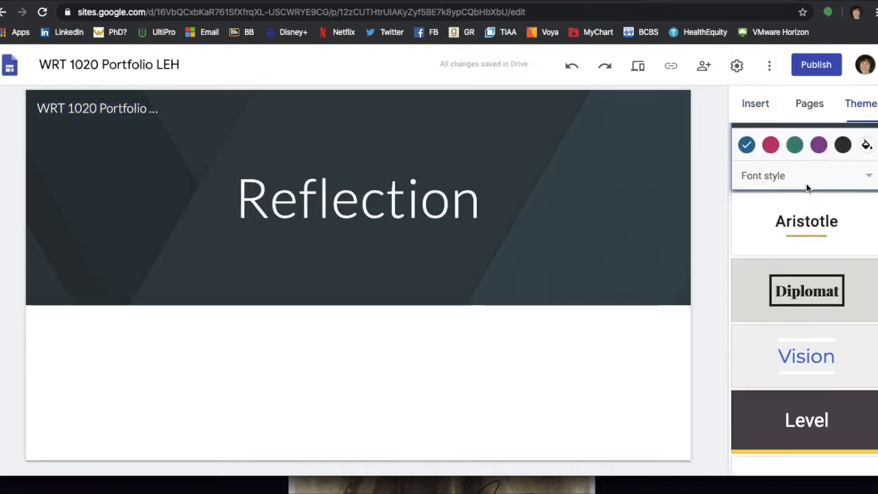
{"action": "left_click", "coordinate": [793, 362]}
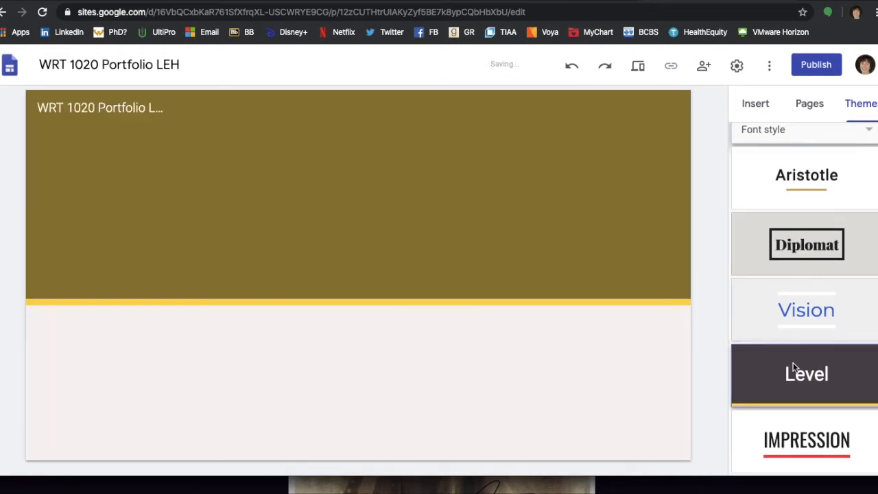
{"action": "left_click", "coordinate": [819, 361]}
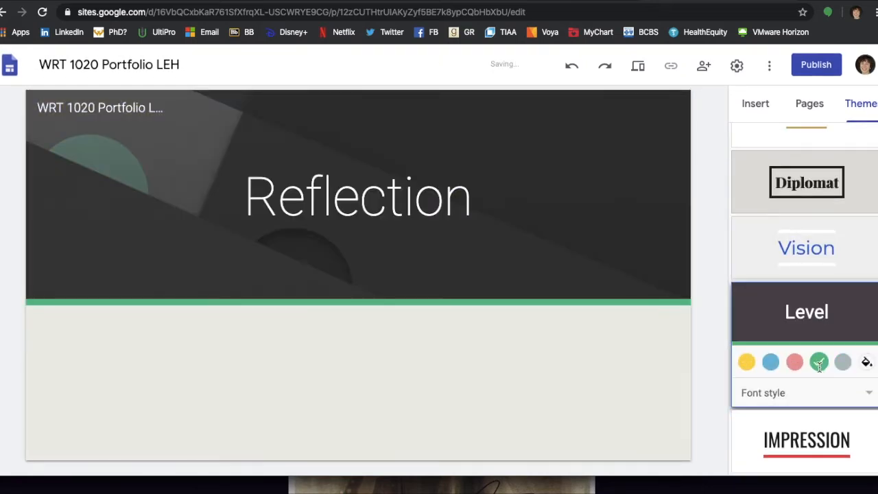
{"action": "left_click", "coordinate": [847, 363]}
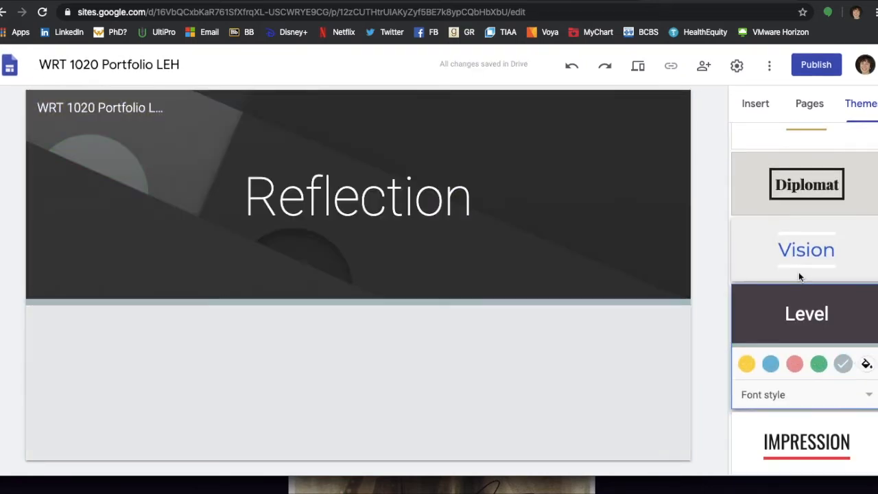
{"action": "scroll", "coordinate": [799, 272], "scroll_direction": "up", "scroll_amount": 1}
{"action": "left_click", "coordinate": [866, 391]}
{"action": "left_click", "coordinate": [799, 426]}
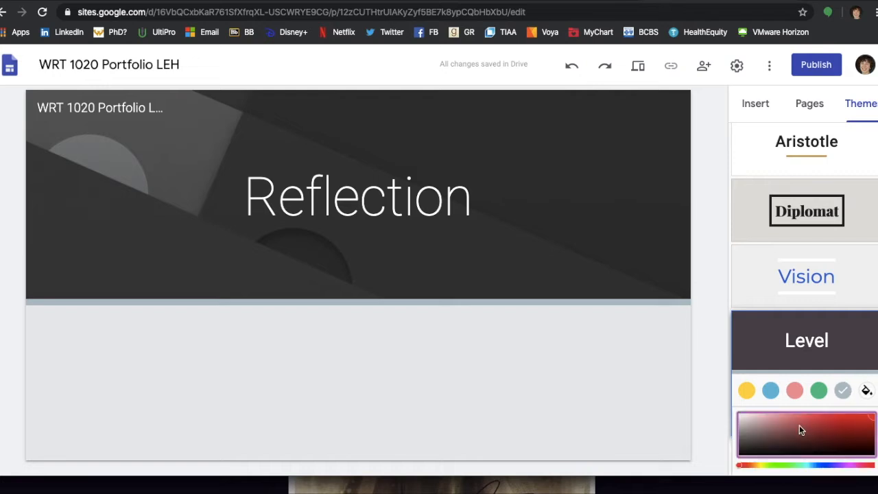
{"action": "left_click", "coordinate": [794, 393]}
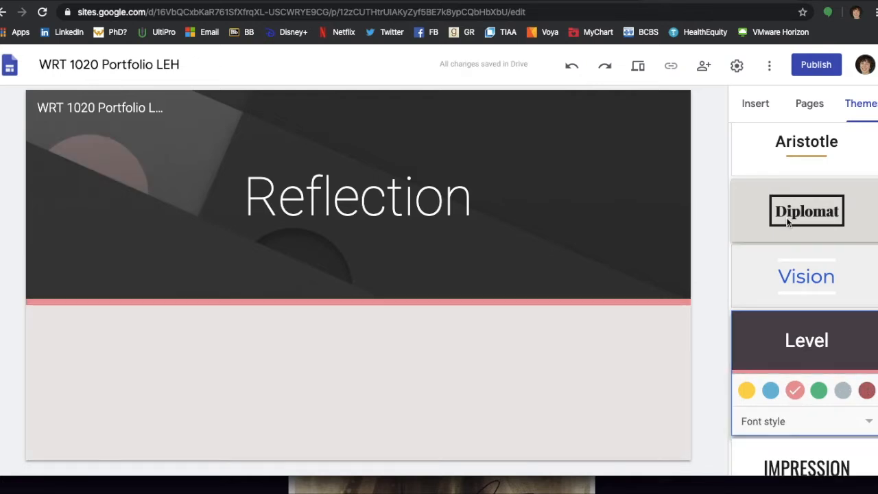
Look over the Level theme's font style options, leaving them unchanged.
{"action": "scroll", "coordinate": [786, 234], "scroll_direction": "up", "scroll_amount": 1}
{"action": "scroll", "coordinate": [786, 234], "scroll_direction": "up", "scroll_amount": 2}
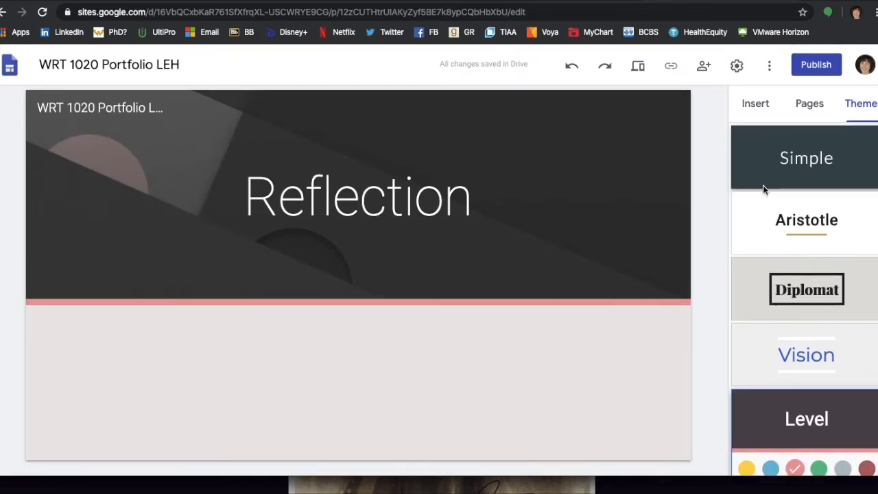
{"action": "scroll", "coordinate": [779, 367], "scroll_direction": "down", "scroll_amount": 2}
{"action": "scroll", "coordinate": [778, 367], "scroll_direction": "down", "scroll_amount": 1}
{"action": "left_click", "coordinate": [805, 401]}
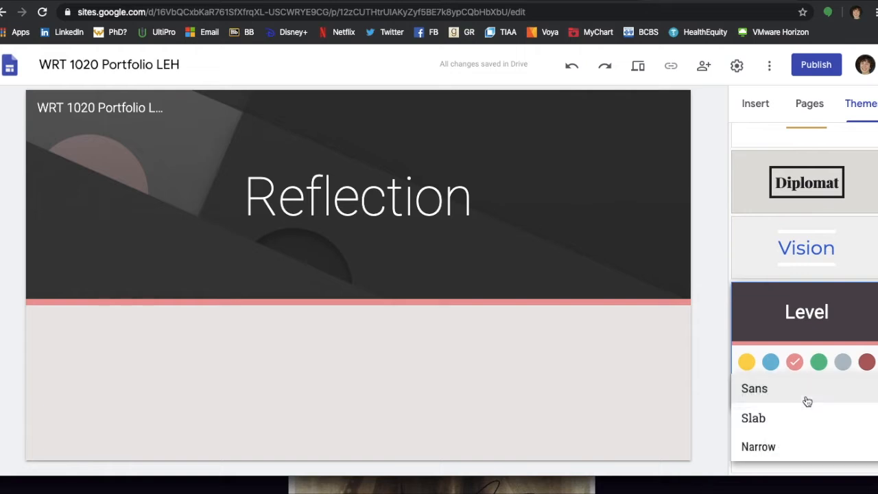
{"action": "left_click", "coordinate": [779, 280]}
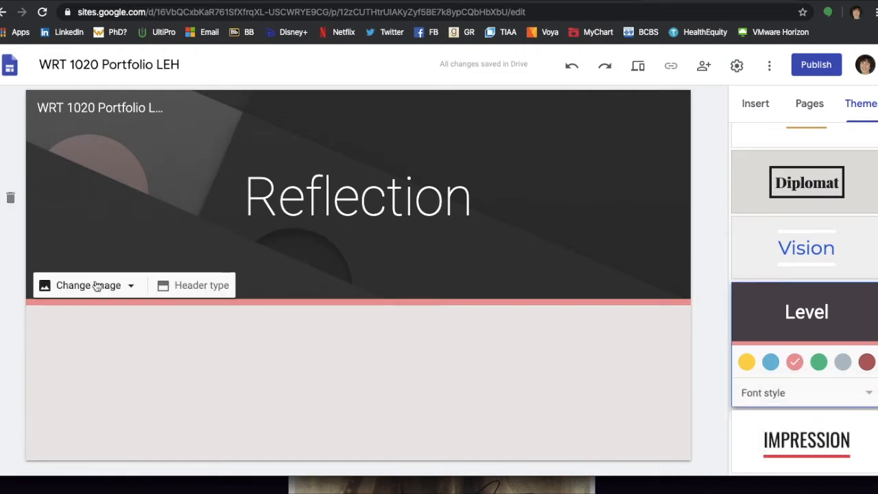
Try header image sources: upload Bookshelf 2.jpg, then browse the gallery, URL and web search.
{"action": "left_click", "coordinate": [99, 286]}
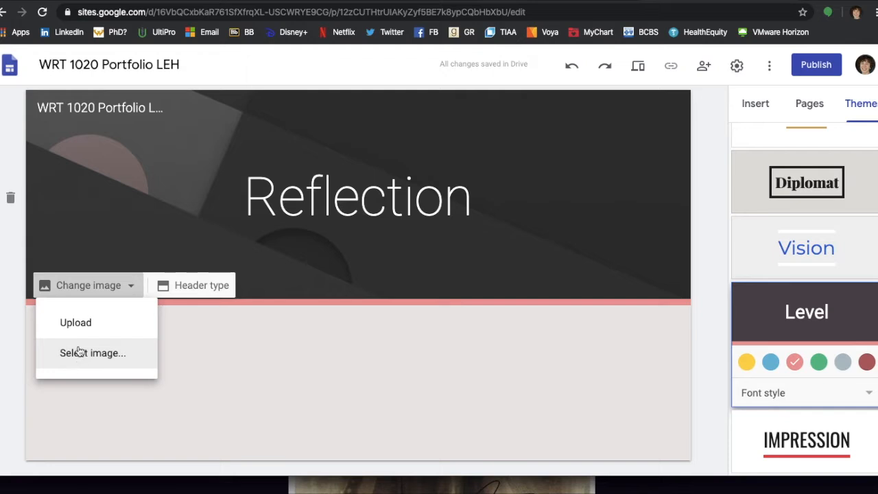
{"action": "left_click", "coordinate": [84, 322]}
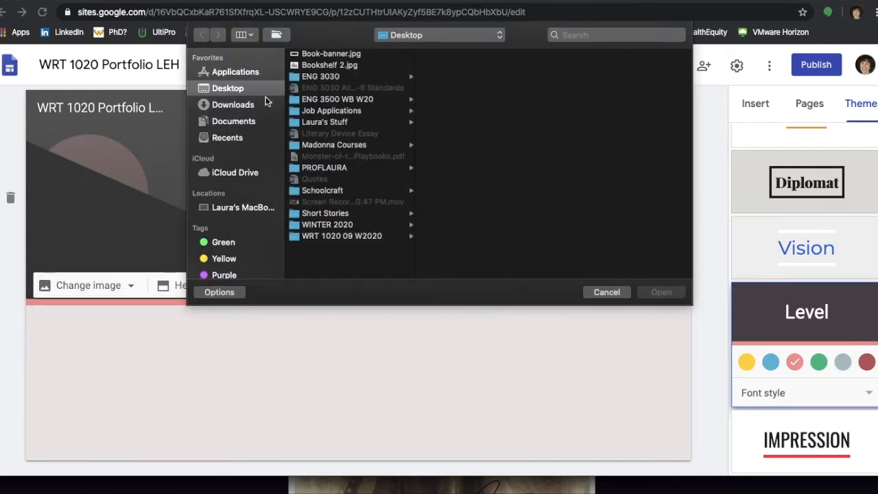
{"action": "double_click", "coordinate": [315, 74]}
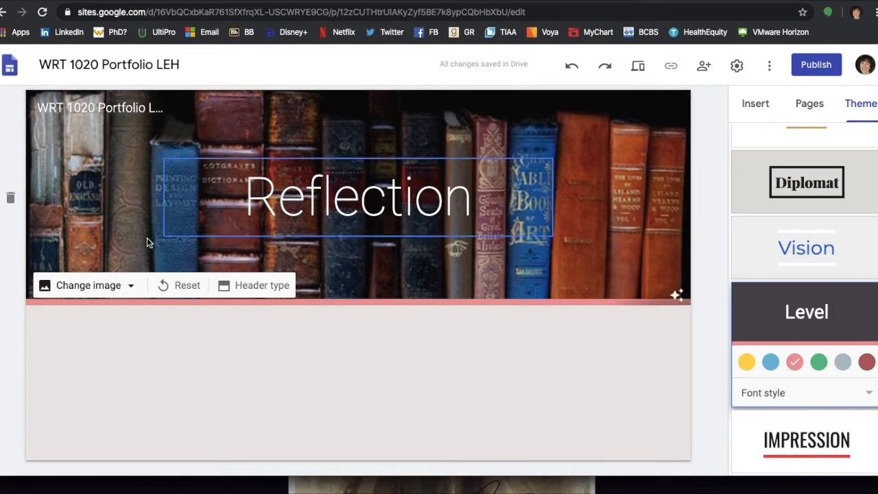
{"action": "left_click", "coordinate": [132, 287]}
{"action": "left_click", "coordinate": [94, 355]}
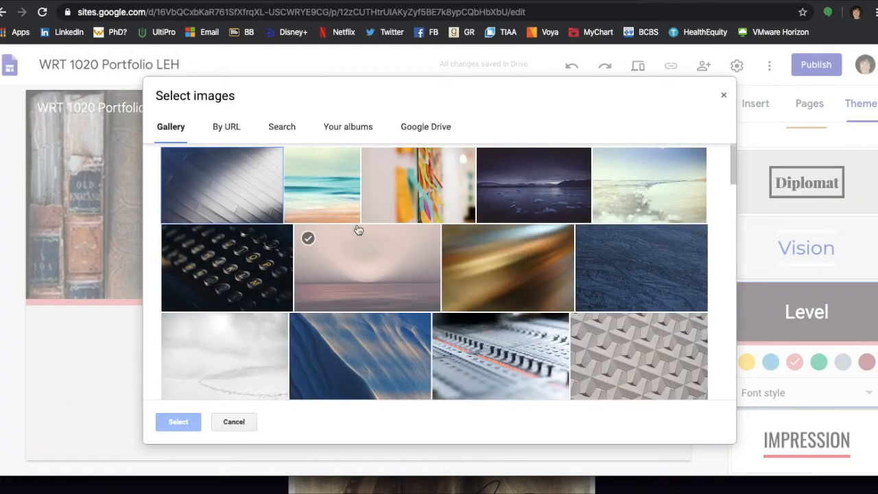
{"action": "scroll", "coordinate": [359, 229], "scroll_direction": "down", "scroll_amount": 2}
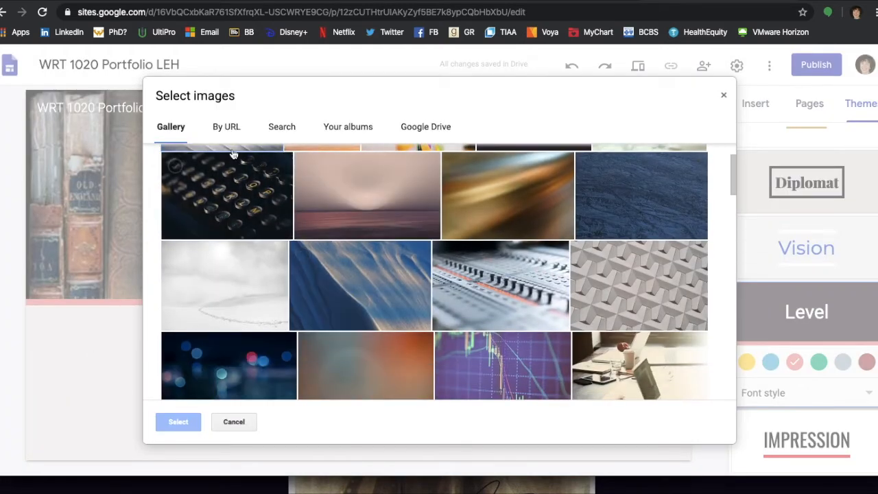
{"action": "left_click", "coordinate": [223, 128]}
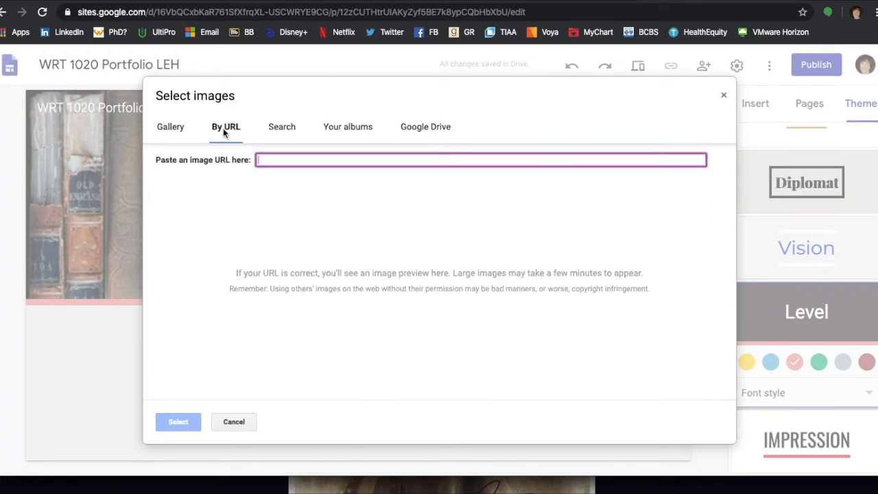
{"action": "left_click", "coordinate": [288, 134]}
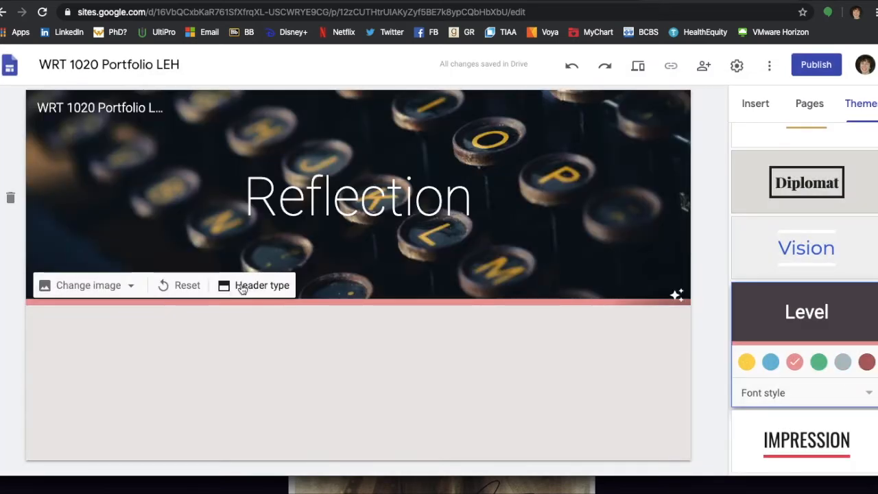
Set the header type to Banner after trying Title only and Cover layouts.
{"action": "left_click", "coordinate": [242, 287]}
{"action": "left_click", "coordinate": [186, 282]}
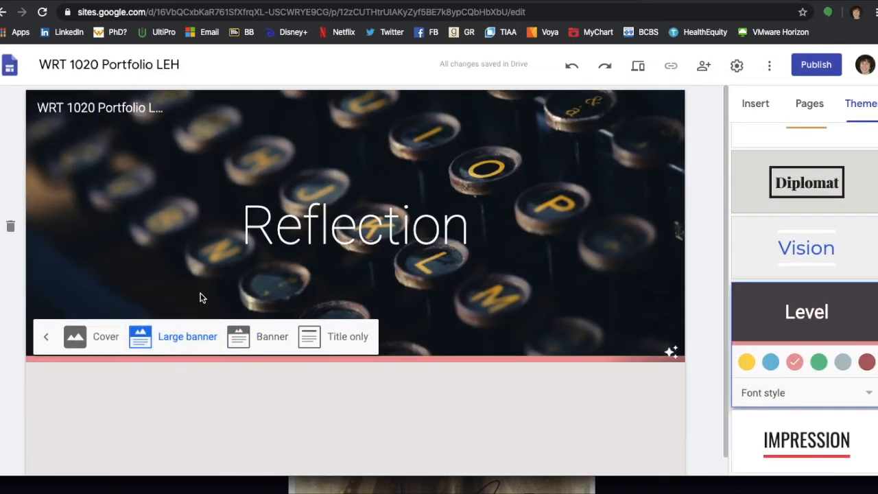
{"action": "left_click", "coordinate": [319, 346]}
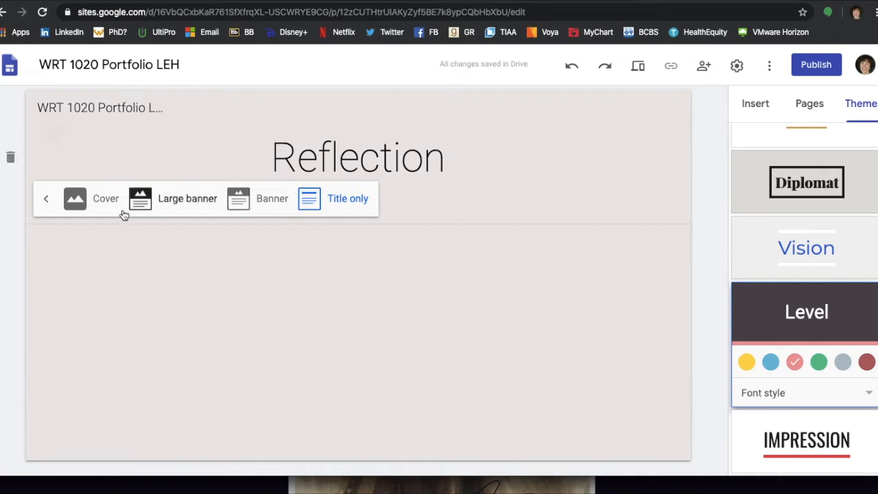
{"action": "left_click", "coordinate": [116, 206]}
{"action": "left_click", "coordinate": [249, 458]}
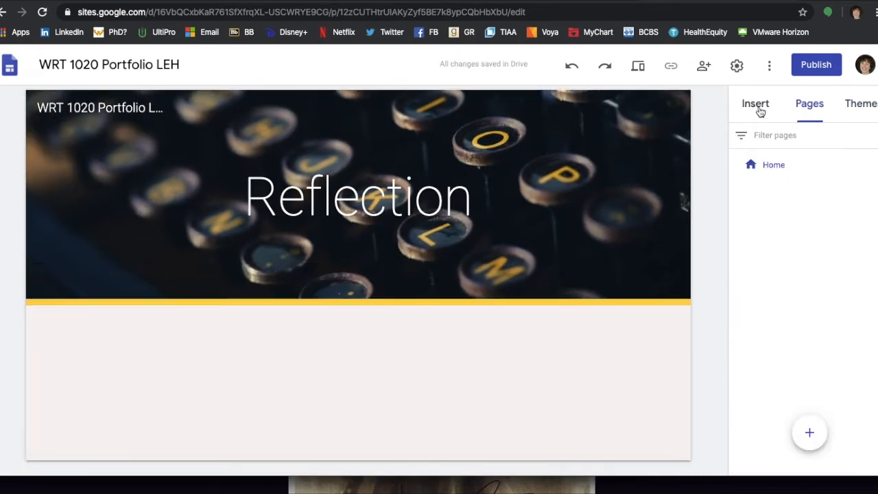
{"action": "left_click", "coordinate": [758, 106]}
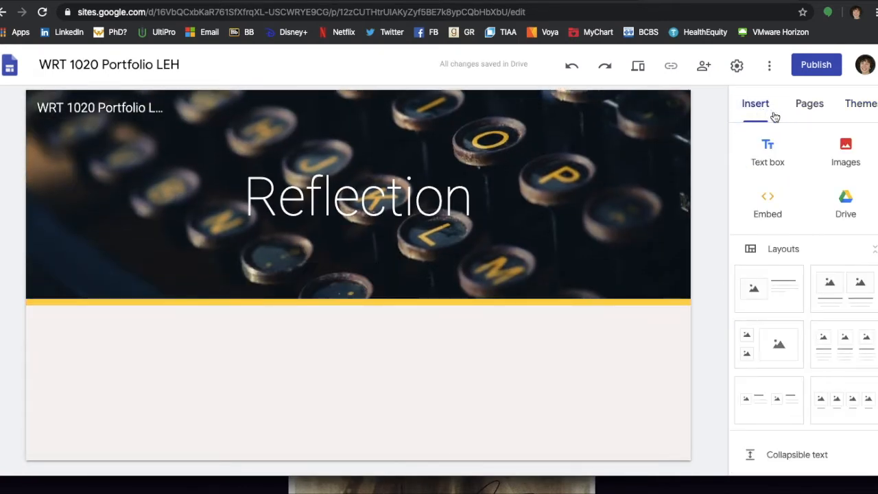
Add a text box reading 'Reflective Writing for WRT 1020' below the Reflection banner.
{"action": "left_click", "coordinate": [767, 154]}
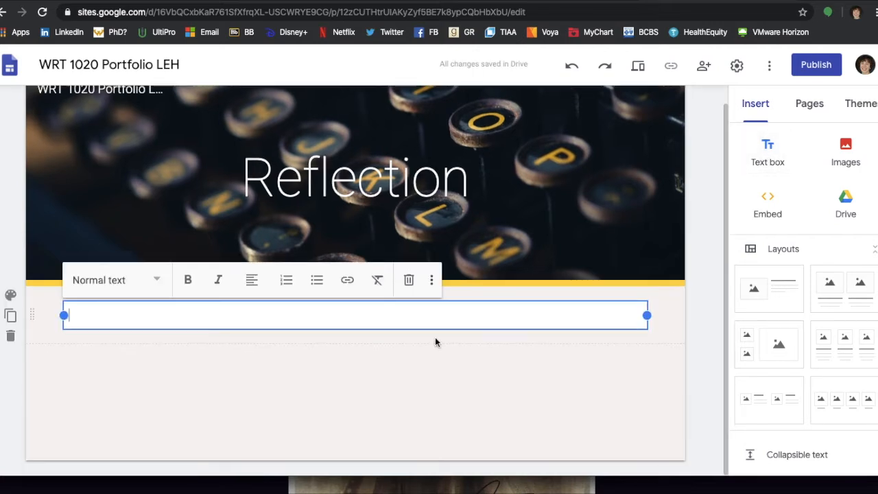
{"action": "type", "text": "Reflec"}
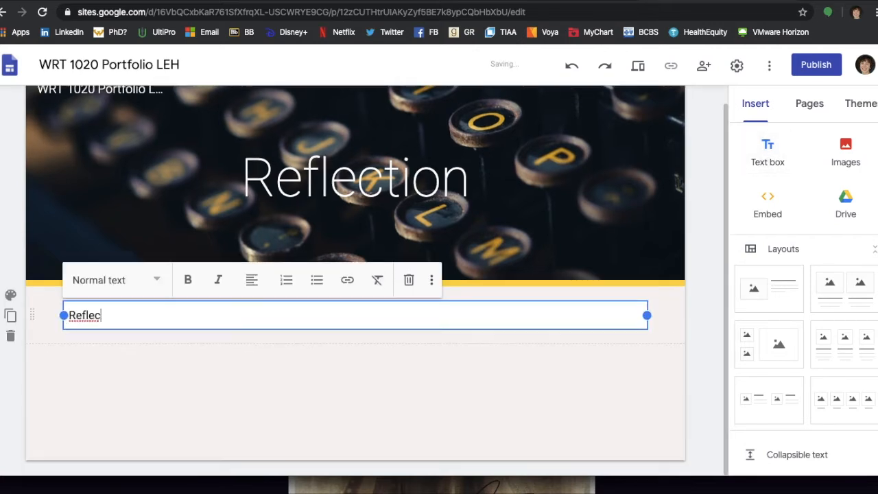
{"action": "type", "text": "tive Writing for "}
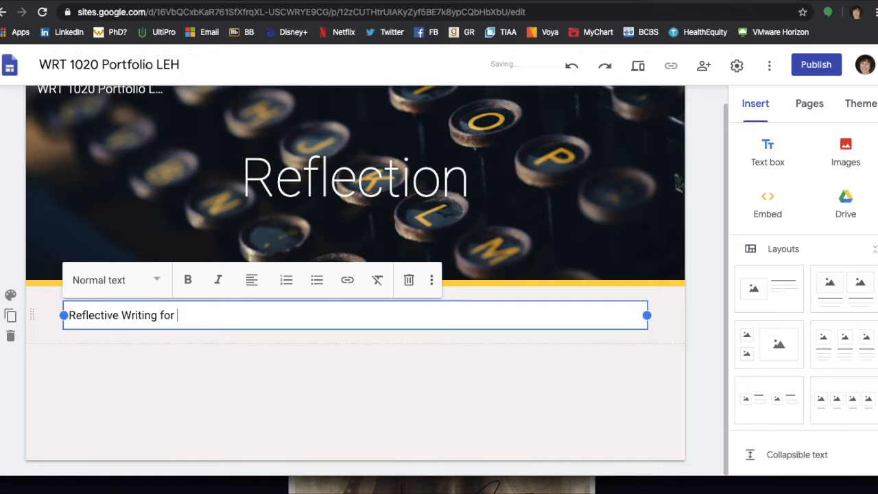
{"action": "type", "text": "WRT 1020"}
{"action": "key", "text": "BackSpace"}
{"action": "type", "text": "20"}
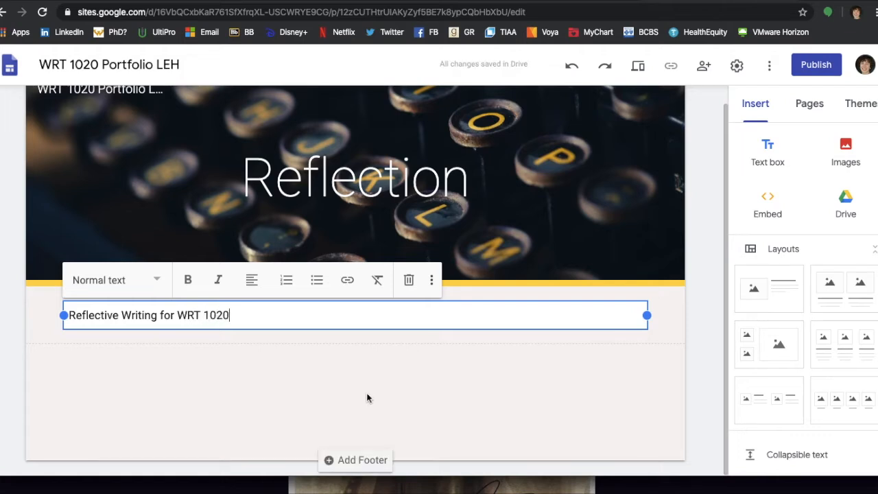
{"action": "left_click", "coordinate": [325, 373]}
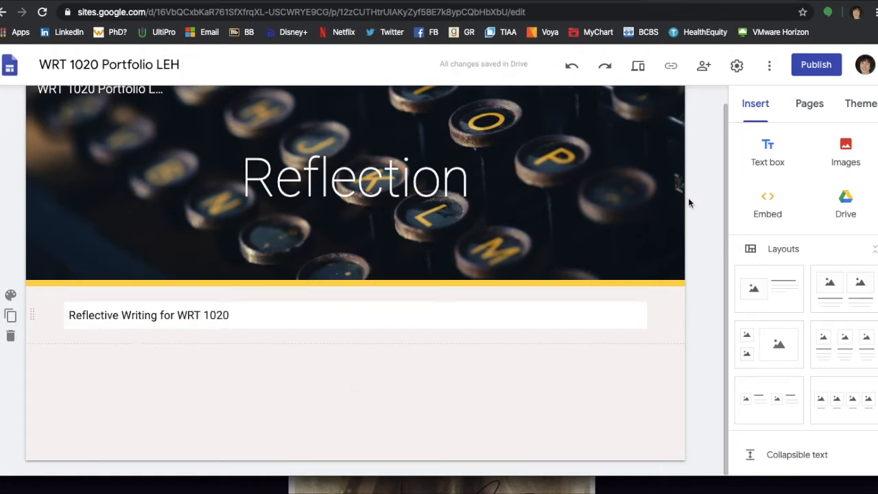
{"action": "left_click", "coordinate": [768, 160]}
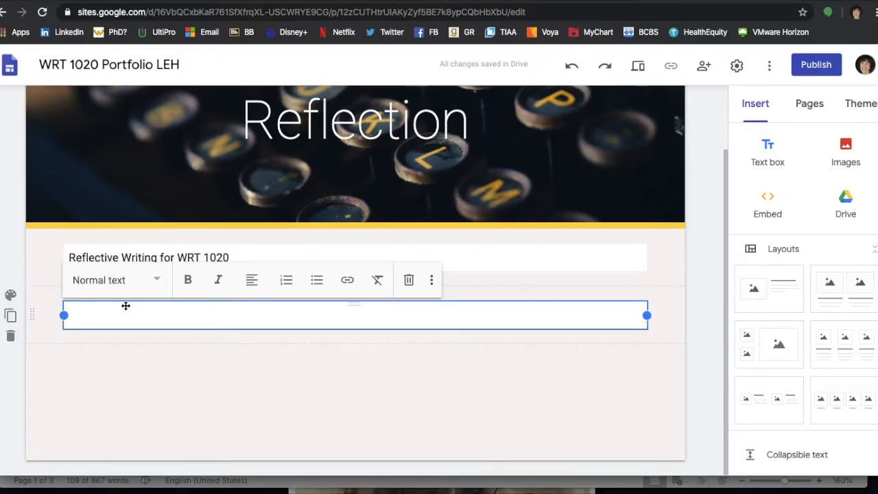
Copy 'The Karass of the Whirligigs' title and opening paragraph from Word into the page's text box.
{"action": "type", "text": "The Karass of the Whirligigs:  An Examination of Vignettes \tVignettes permit authors to increase the scope of their stories. In literature, a vignette is a short narrative episode that details a brief period of time or single event. These sketches allow a writer to cover several years or geographic locations in the course of one work. In his novel, Whirligig, Paul Fleischman uses these episodes to take readers to the four corners of the United States and years into the future after Brent finishes his journey of repentance. The novel’s vignettes show the effect Brent’s whirligigs have on his fellow man and help convey the theme of human connectedness."}
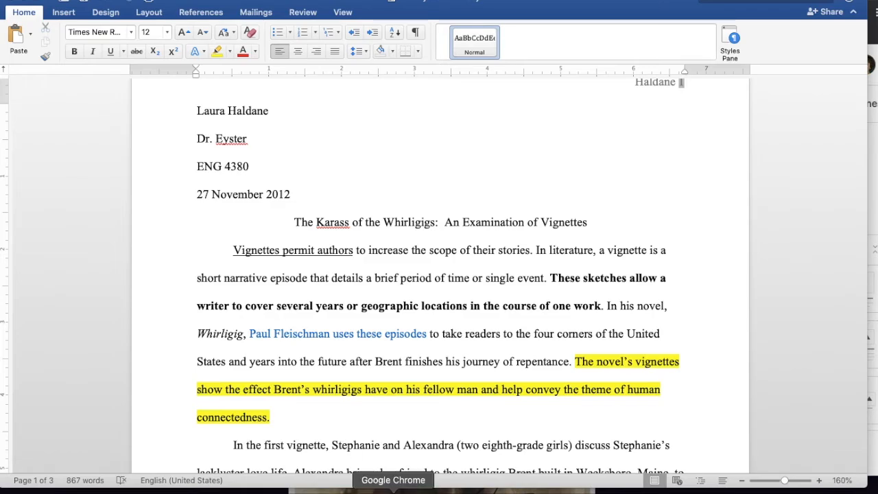
{"action": "left_click", "coordinate": [393, 490]}
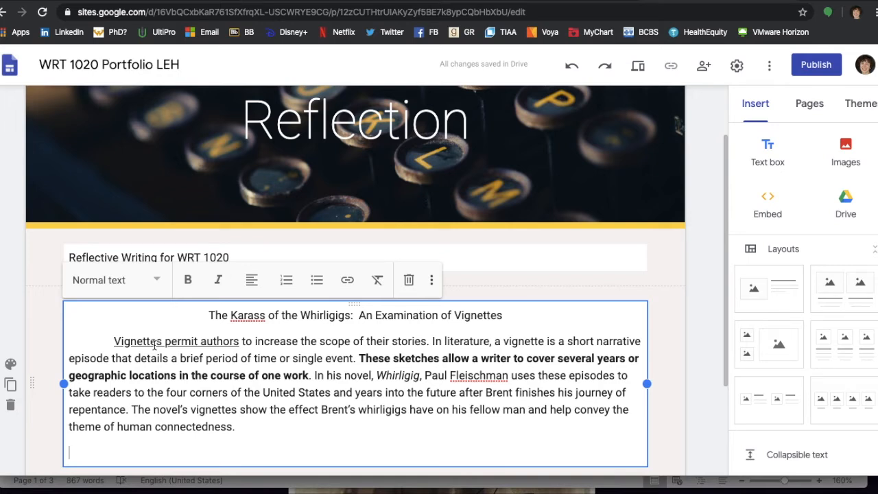
Give the essay excerpt's section the yellow Emphasis 2 background.
{"action": "scroll", "coordinate": [155, 346], "scroll_direction": "down", "scroll_amount": 2}
{"action": "left_click", "coordinate": [10, 255]}
{"action": "left_click", "coordinate": [99, 330]}
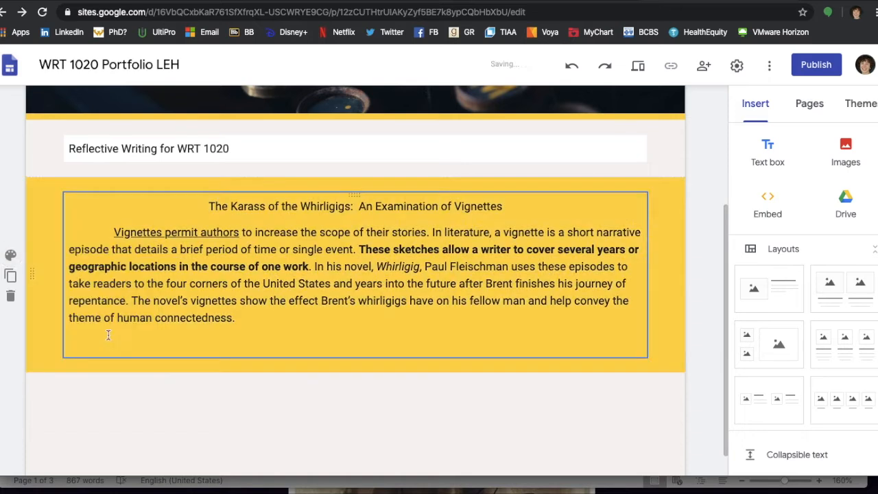
{"action": "left_click", "coordinate": [11, 254]}
{"action": "mouse_move", "coordinate": [80, 364]}
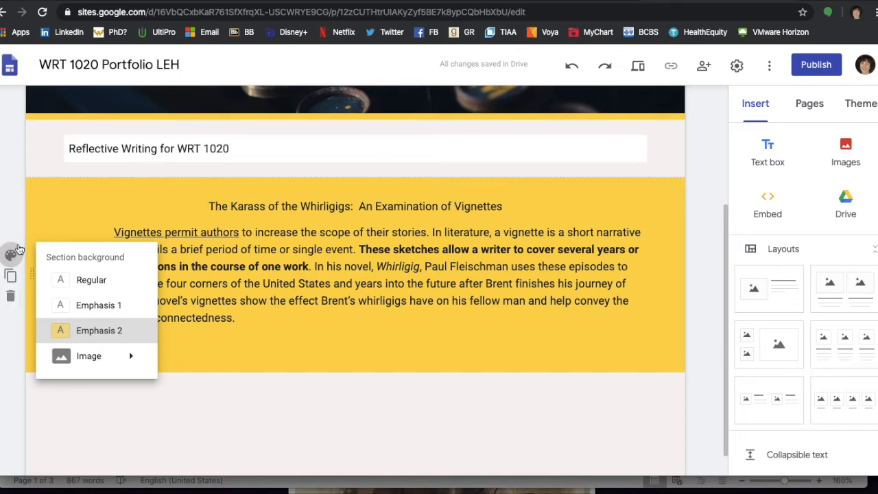
{"action": "left_click", "coordinate": [367, 419]}
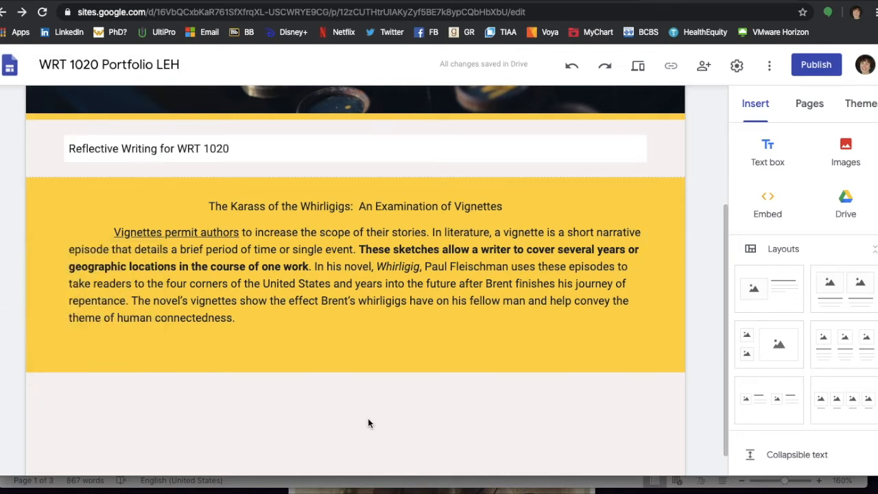
{"action": "scroll", "coordinate": [368, 418], "scroll_direction": "up", "scroll_amount": 3}
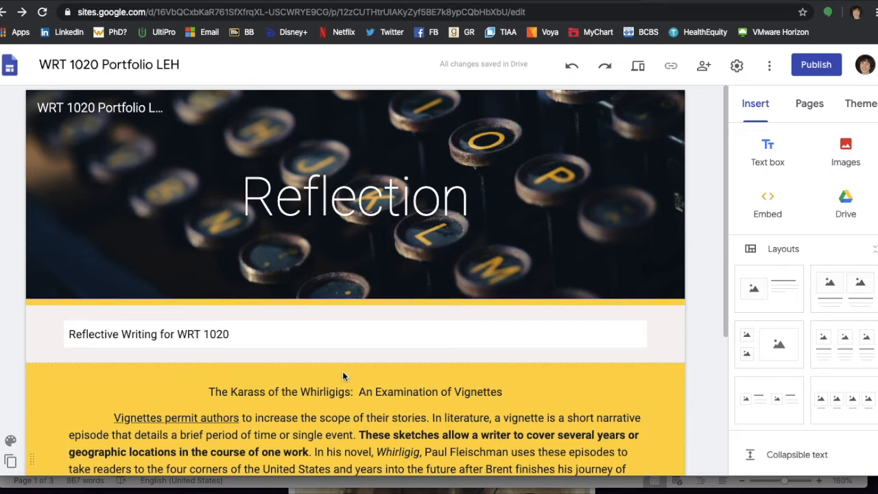
{"action": "scroll", "coordinate": [499, 323], "scroll_direction": "down", "scroll_amount": 1}
{"action": "left_click", "coordinate": [808, 106]}
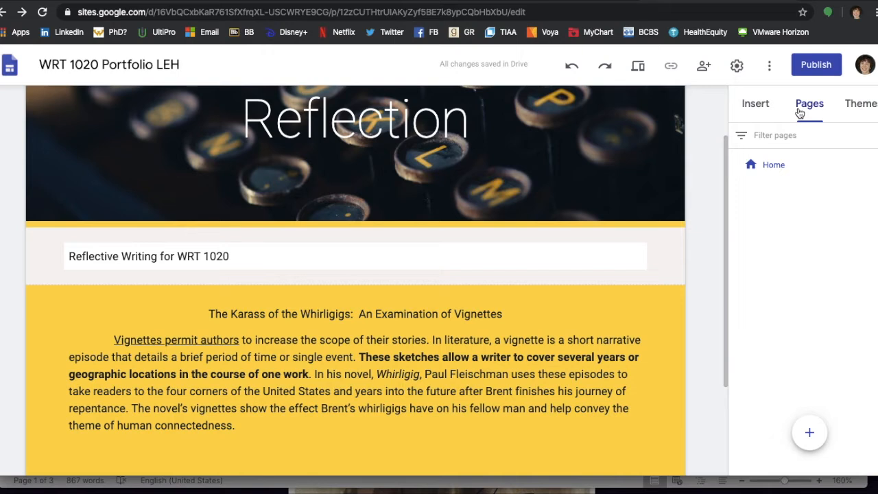
Add a new page named 'Revision of Ad Analysis'.
{"action": "mouse_move", "coordinate": [819, 439]}
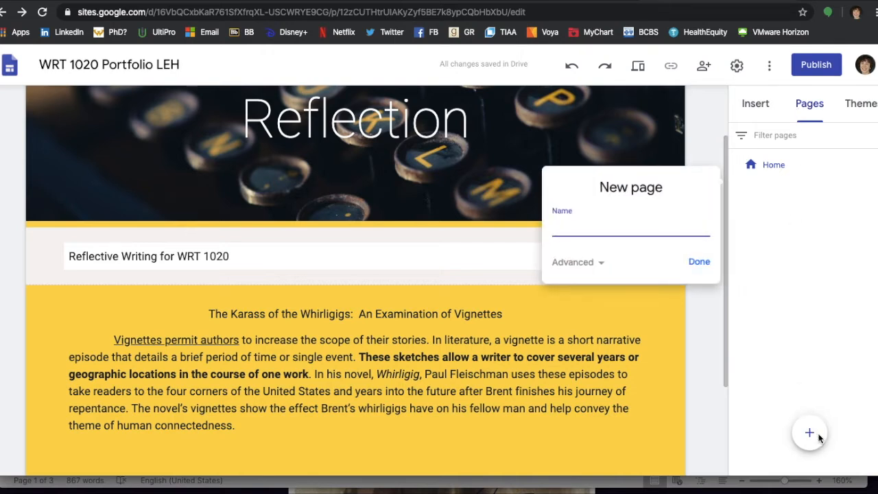
{"action": "left_click", "coordinate": [805, 195]}
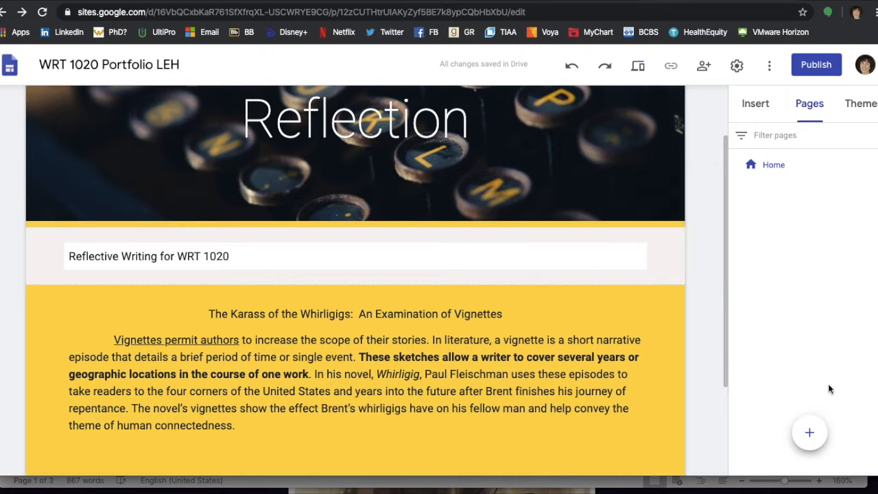
{"action": "left_click", "coordinate": [809, 433]}
{"action": "type", "text": "Revision of Ad Analysis"}
{"action": "left_click", "coordinate": [699, 267]}
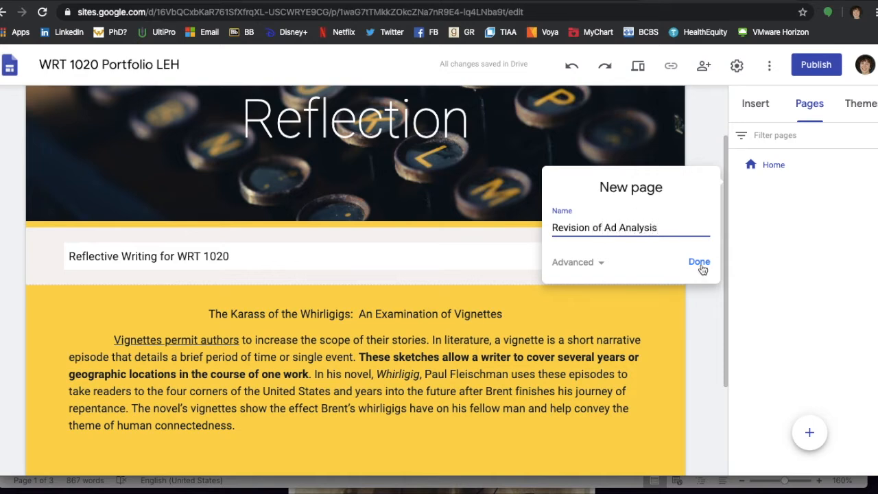
Add a new page named 'Revision of Literary Analysis'.
{"action": "left_click", "coordinate": [803, 442]}
{"action": "type", "text": "Revision of Na"}
{"action": "key", "text": "BackSpace"}
{"action": "key", "text": "BackSpace"}
{"action": "type", "text": "Litear"}
{"action": "key", "text": "BackSpace"}
{"action": "key", "text": "BackSpace"}
{"action": "type", "text": "rary Analysis"}
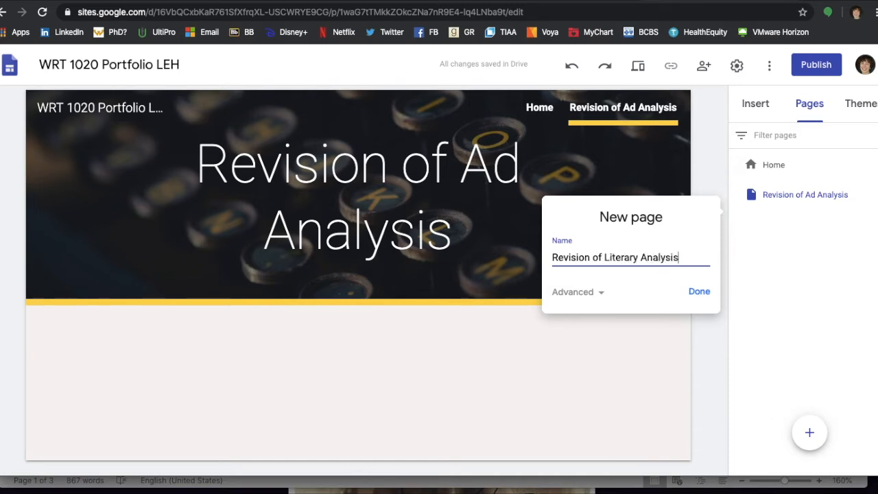
{"action": "left_click", "coordinate": [710, 292]}
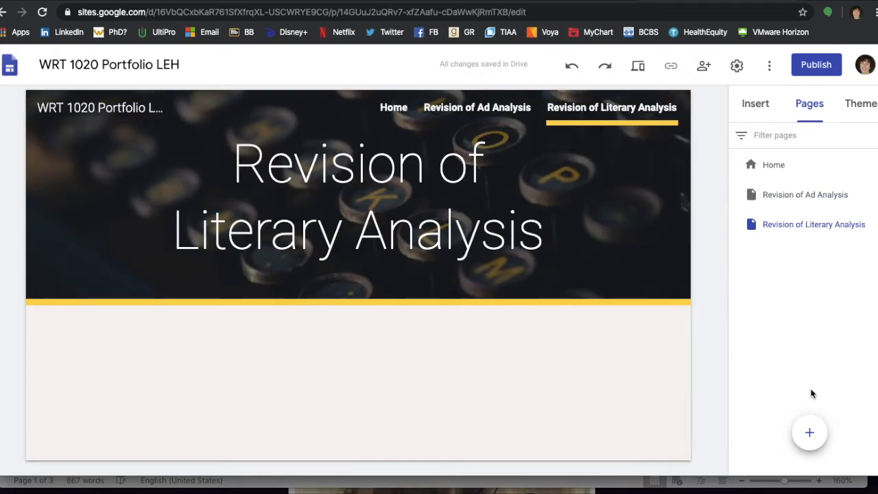
Add a 'Final Research Paper' page, then open the Revision of Ad Analysis page.
{"action": "left_click", "coordinate": [810, 432]}
{"action": "type", "text": "Final "}
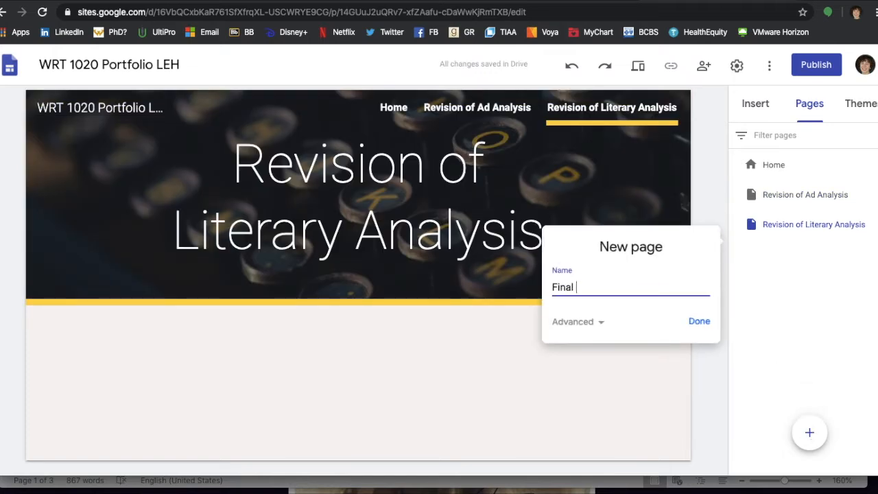
{"action": "type", "text": "Research Paper"}
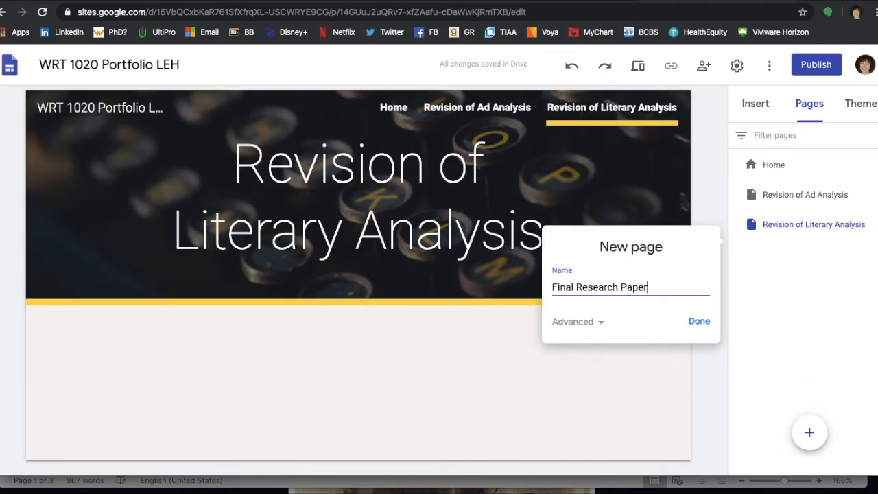
{"action": "left_click", "coordinate": [699, 322]}
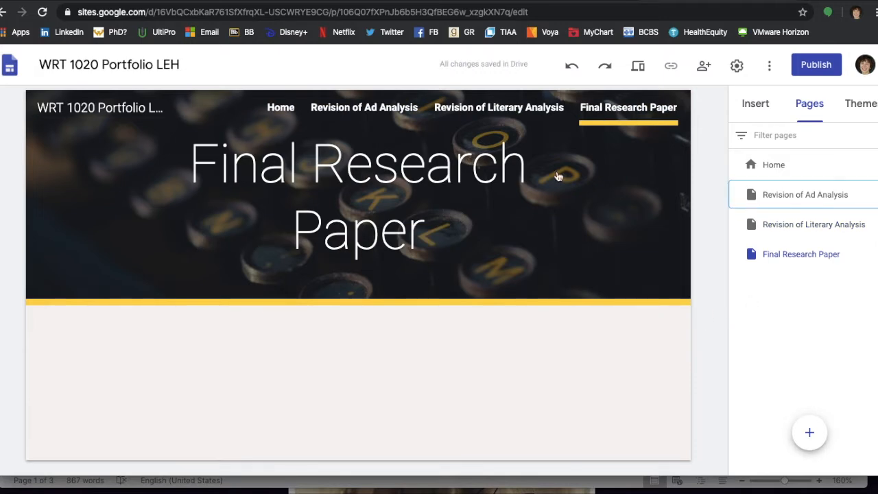
{"action": "left_click", "coordinate": [748, 199]}
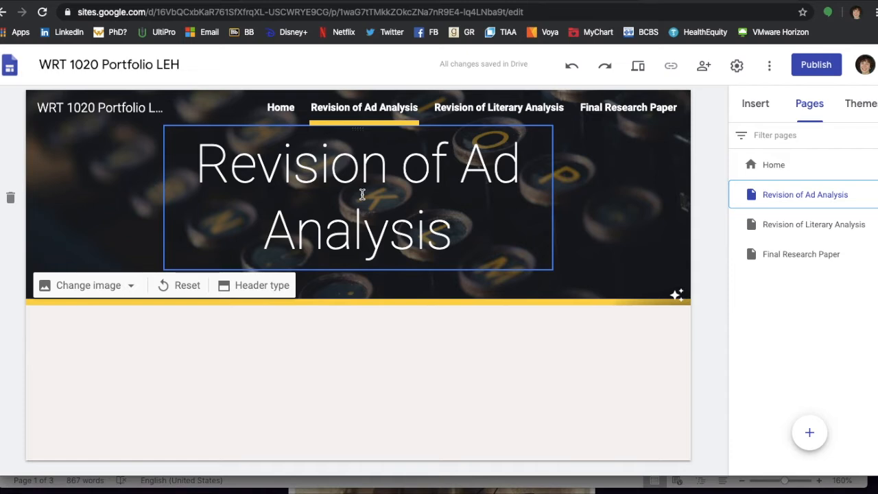
Replace the typewriter-keys header image with the uploaded Book-banner.jpg bookshelf photo.
{"action": "left_click", "coordinate": [129, 289]}
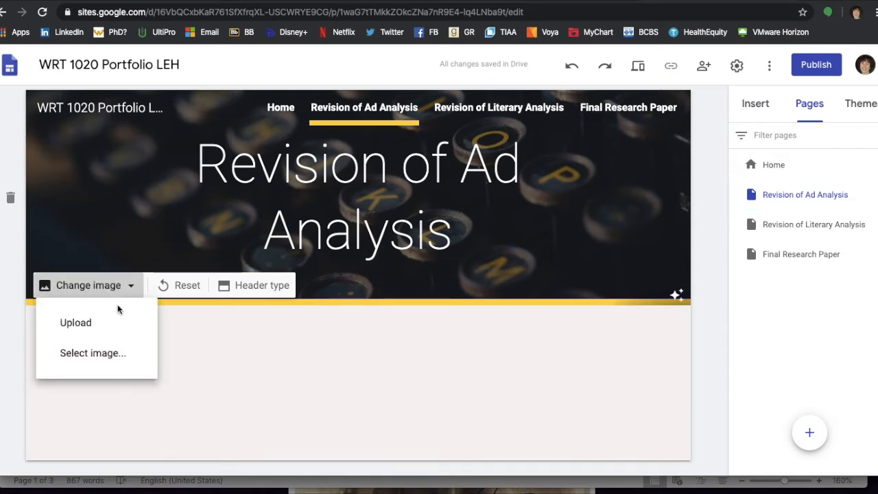
{"action": "left_click", "coordinate": [92, 334]}
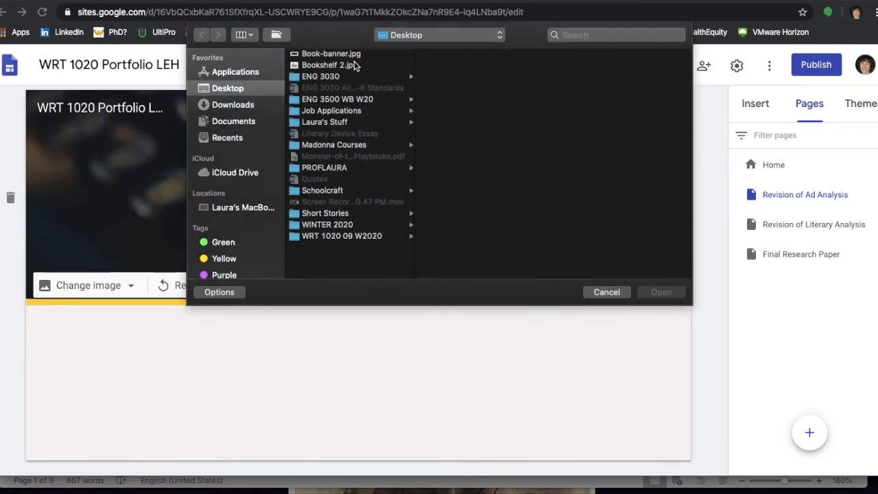
{"action": "left_click", "coordinate": [355, 55]}
{"action": "left_click", "coordinate": [649, 292]}
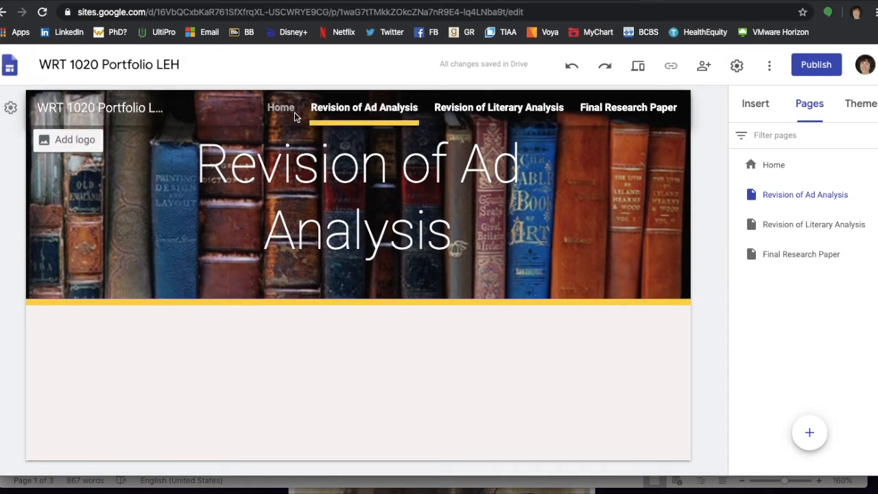
Change the site navigation mode to Side in the settings.
{"action": "left_click", "coordinate": [527, 124]}
{"action": "left_click", "coordinate": [637, 142]}
{"action": "left_click", "coordinate": [11, 109]}
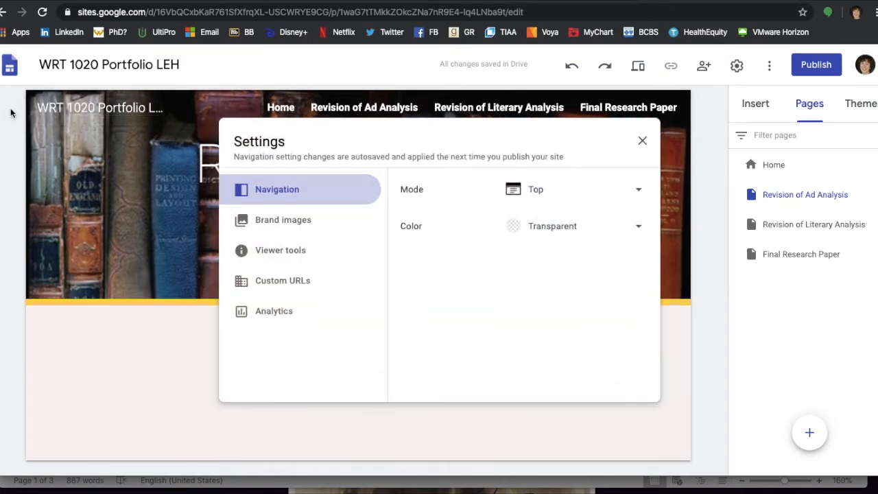
{"action": "left_click", "coordinate": [557, 194]}
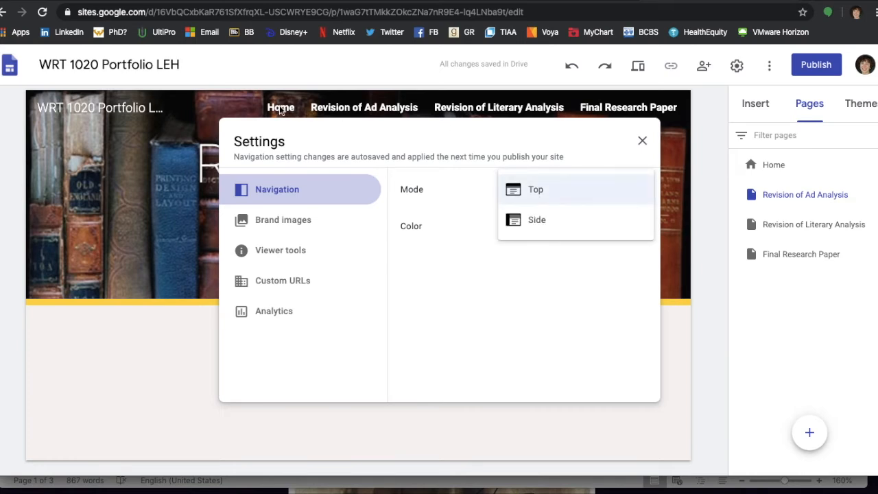
{"action": "left_click", "coordinate": [544, 220]}
{"action": "left_click", "coordinate": [642, 141]}
Preview the new side navigation menu, then close it again.
{"action": "left_click", "coordinate": [42, 111]}
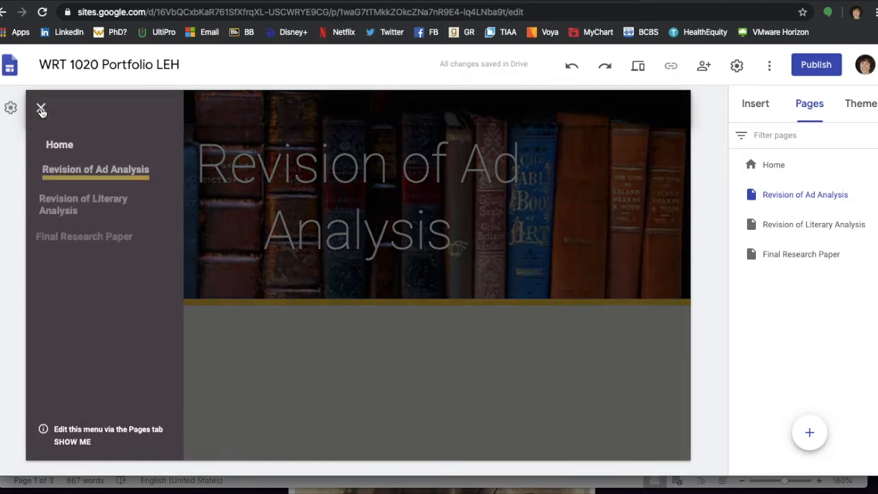
{"action": "left_click", "coordinate": [41, 110]}
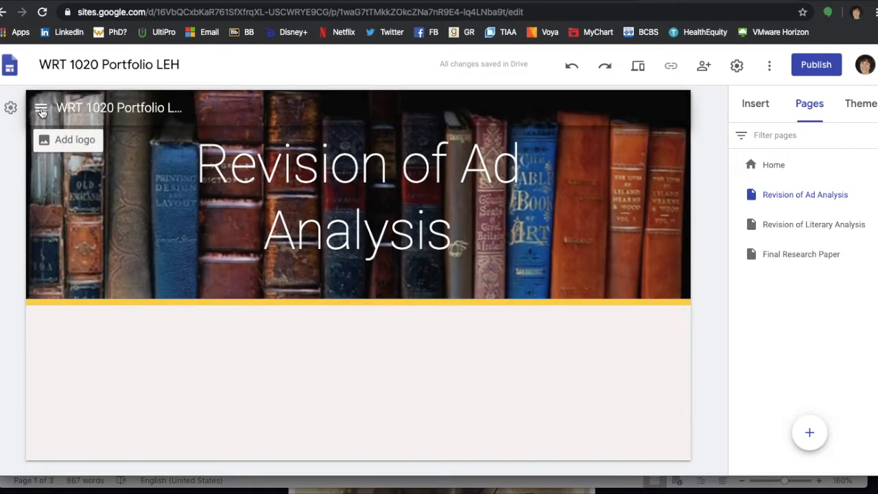
{"action": "left_click", "coordinate": [765, 103]}
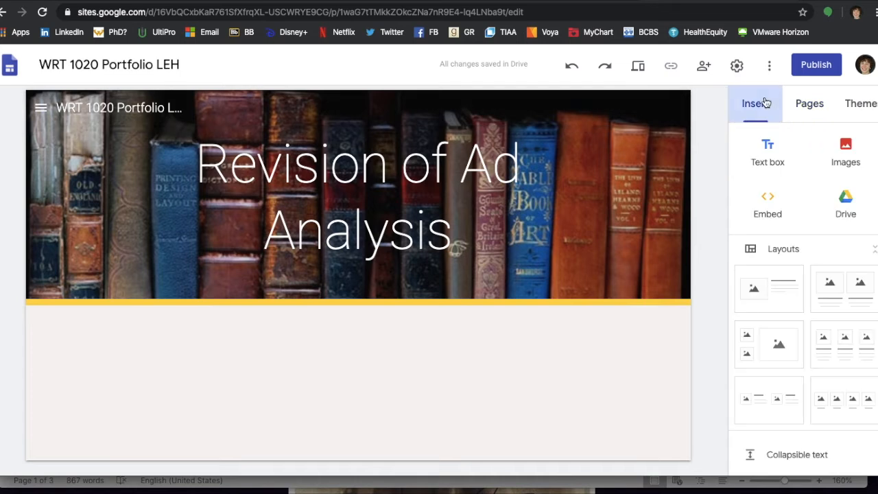
Paste the essay 'The Karass of the Whirligigs' into a new text box below the bookshelf banner.
{"action": "left_click", "coordinate": [770, 154]}
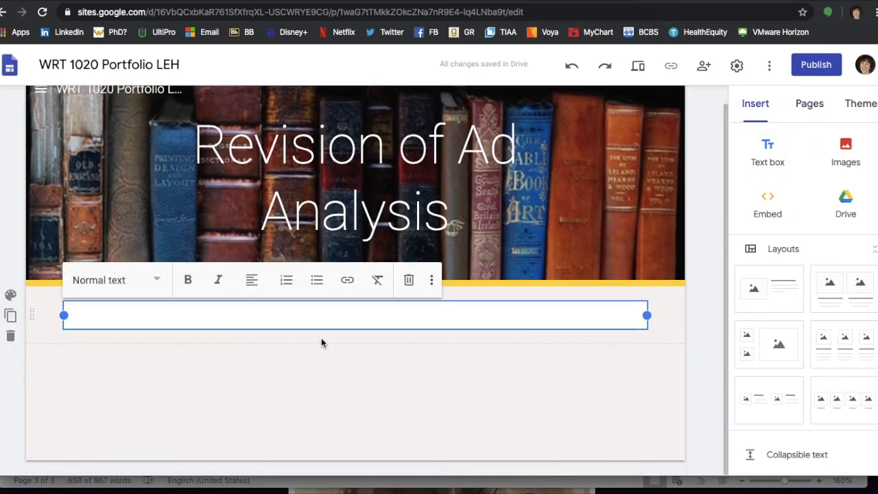
{"action": "key", "text": "ctrl+v"}
{"action": "scroll", "coordinate": [323, 343], "scroll_direction": "up", "scroll_amount": 10}
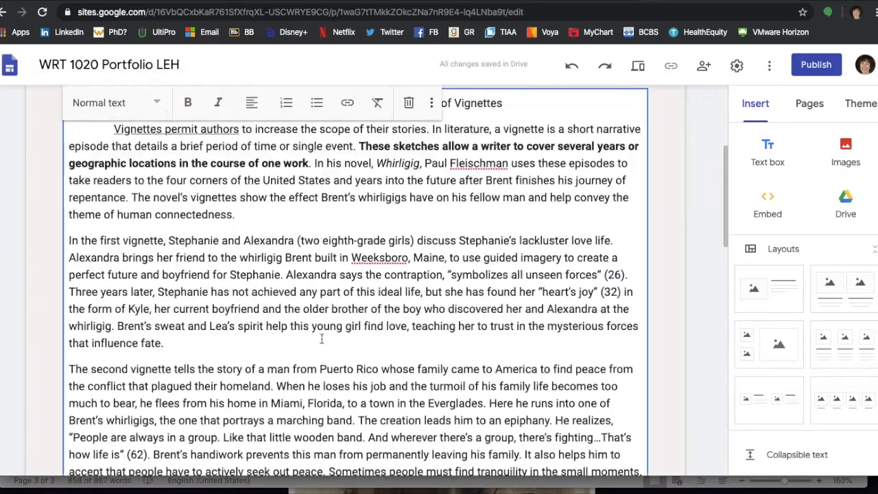
{"action": "scroll", "coordinate": [321, 337], "scroll_direction": "down", "scroll_amount": 1}
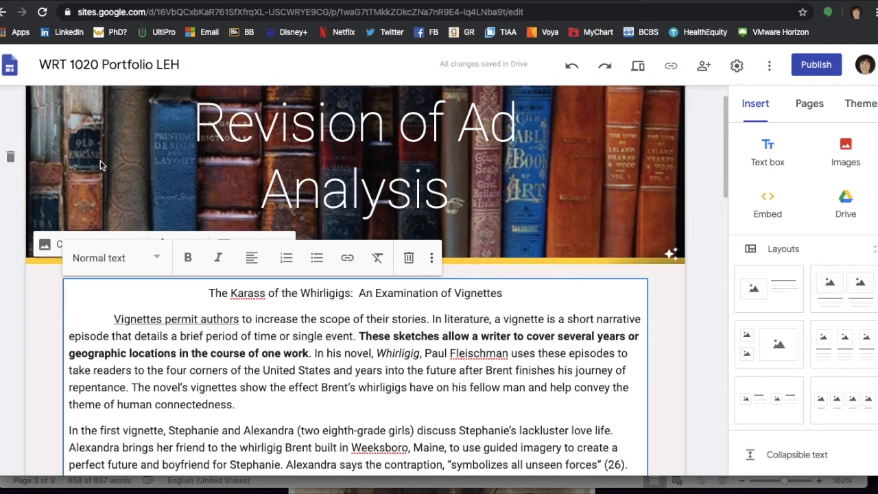
{"action": "key", "text": "Escape"}
{"action": "left_click", "coordinate": [810, 104]}
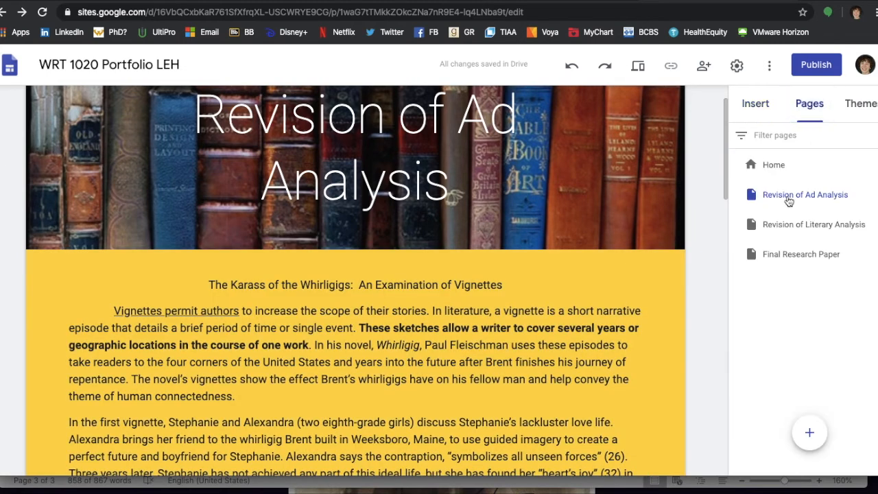
Open Revision of Literary Analysis and upload Bookshelf 2.jpg as its banner image.
{"action": "left_click", "coordinate": [796, 232]}
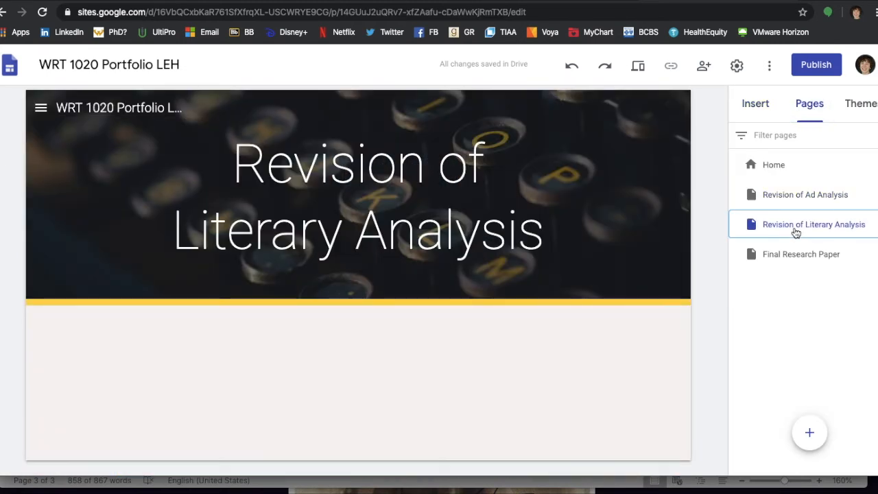
{"action": "left_click", "coordinate": [89, 286]}
{"action": "left_click", "coordinate": [84, 330]}
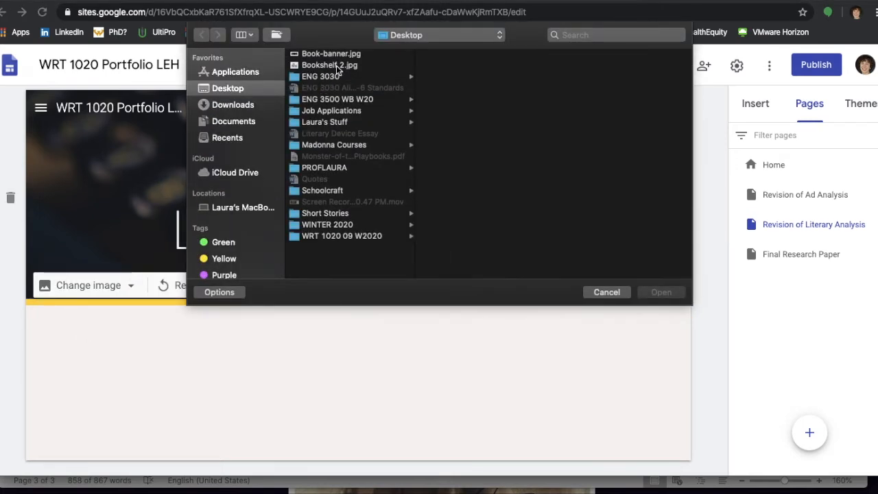
{"action": "left_click", "coordinate": [334, 66]}
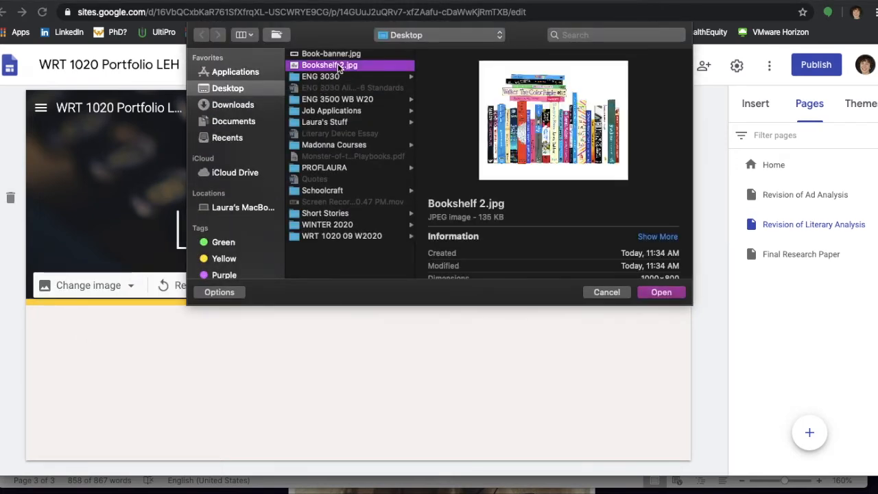
{"action": "left_click", "coordinate": [676, 296]}
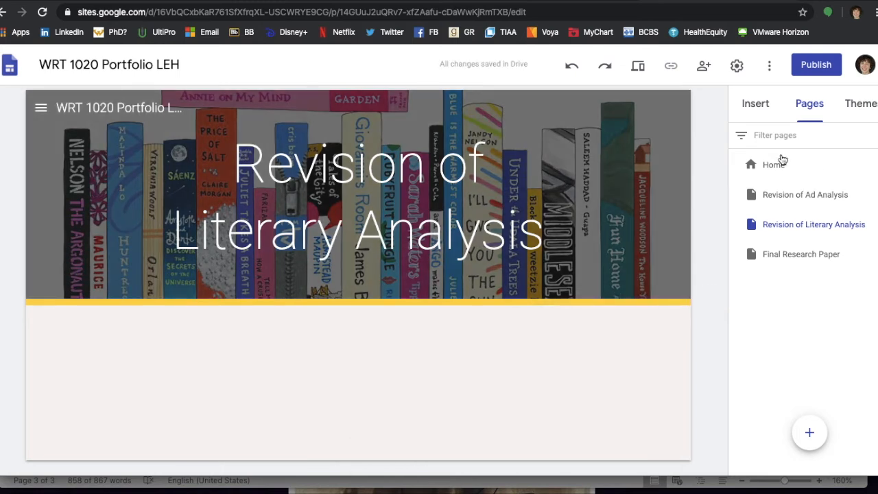
{"action": "left_click", "coordinate": [766, 114]}
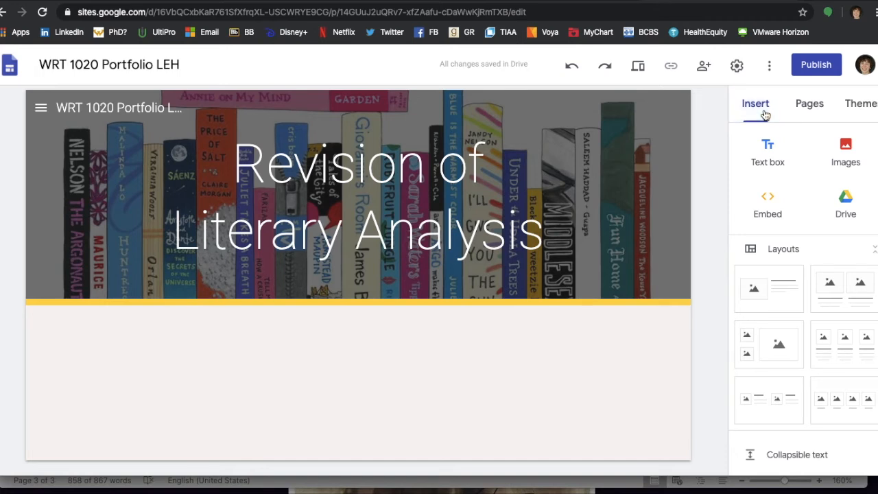
Insert the Ari and Dante Notes Drive document below the banner and scroll to check it.
{"action": "left_click", "coordinate": [853, 209]}
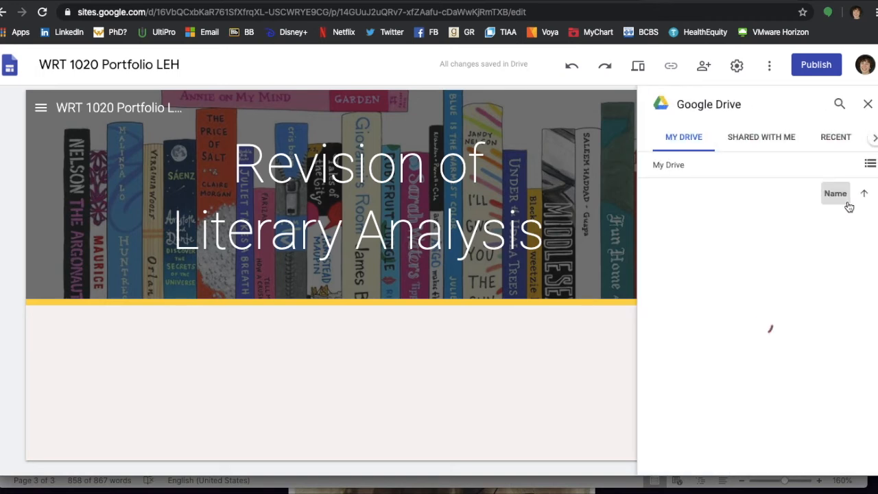
{"action": "left_click", "coordinate": [858, 466]}
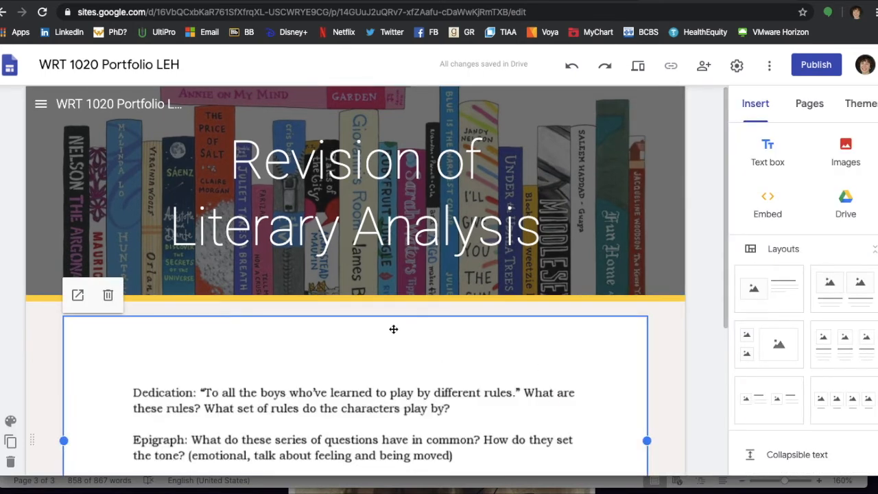
{"action": "scroll", "coordinate": [393, 329], "scroll_direction": "down", "scroll_amount": 5}
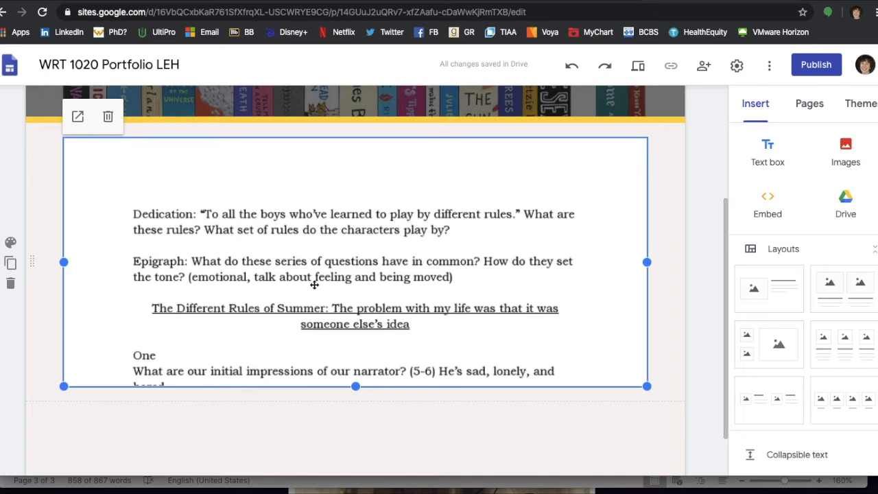
{"action": "scroll", "coordinate": [314, 285], "scroll_direction": "up", "scroll_amount": 2}
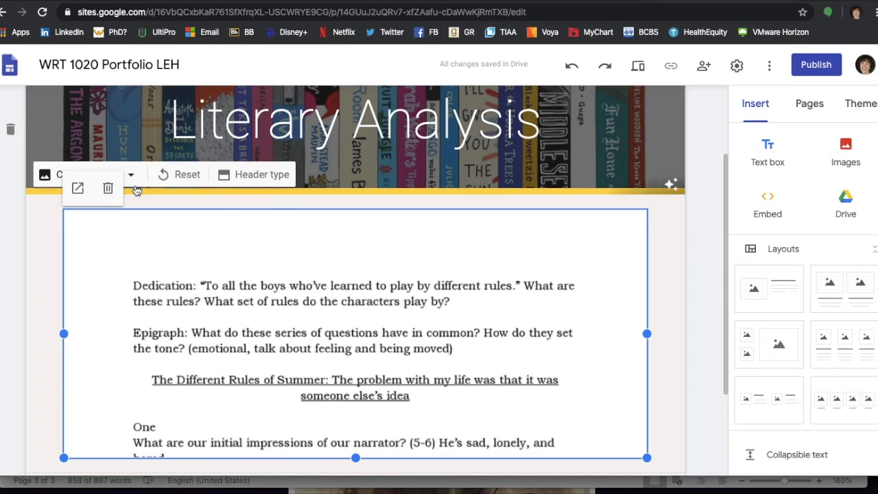
Open the embedded Ari and Dante Notes document in its own browser tab.
{"action": "left_click", "coordinate": [76, 191]}
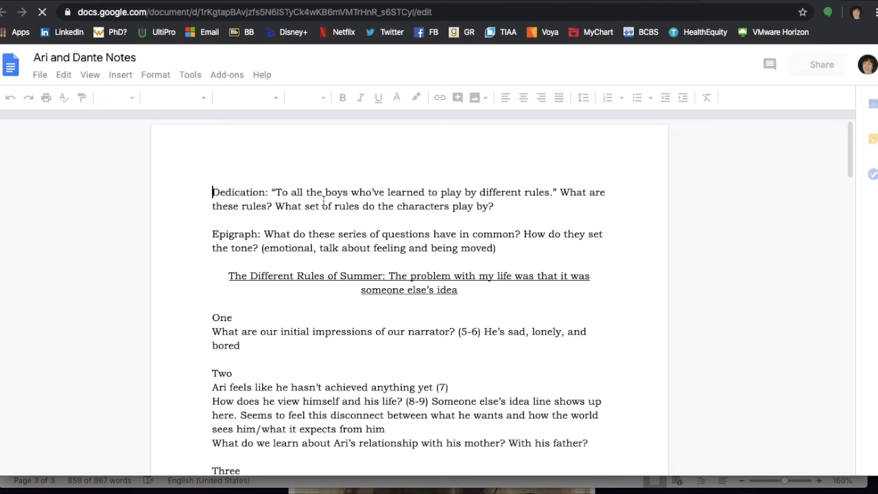
{"action": "left_click", "coordinate": [599, 1]}
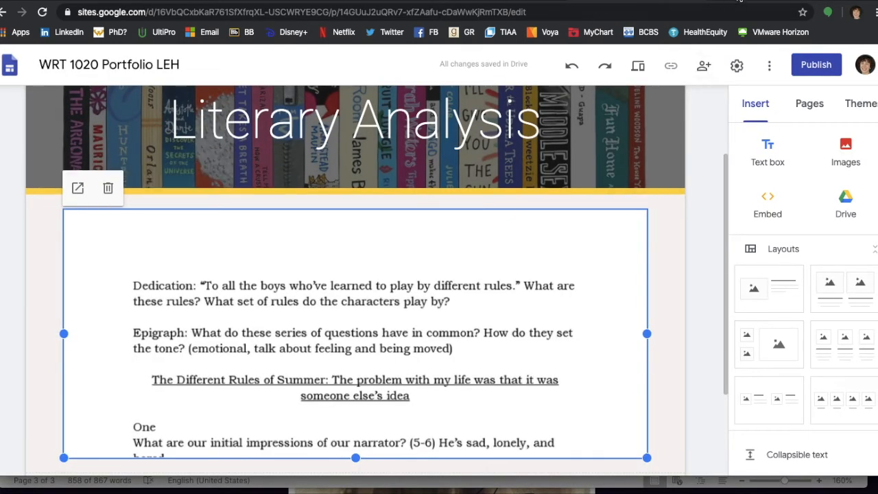
{"action": "left_click", "coordinate": [648, 0]}
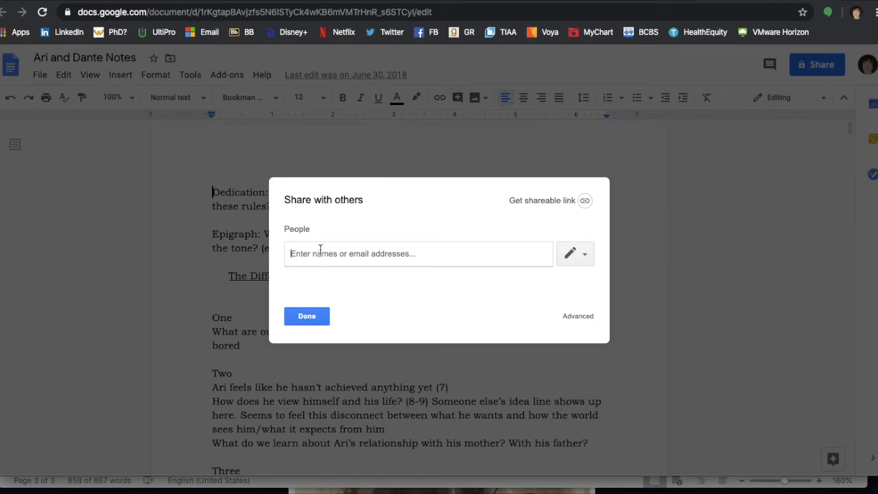
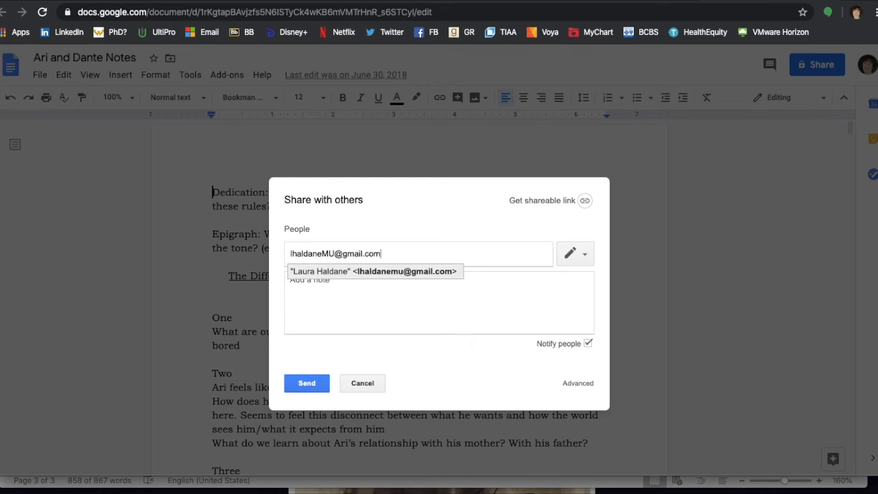
Enter a recipient's e-mail address, then cancel and close sharing, returning to the Sites editor.
{"action": "key", "text": "Return"}
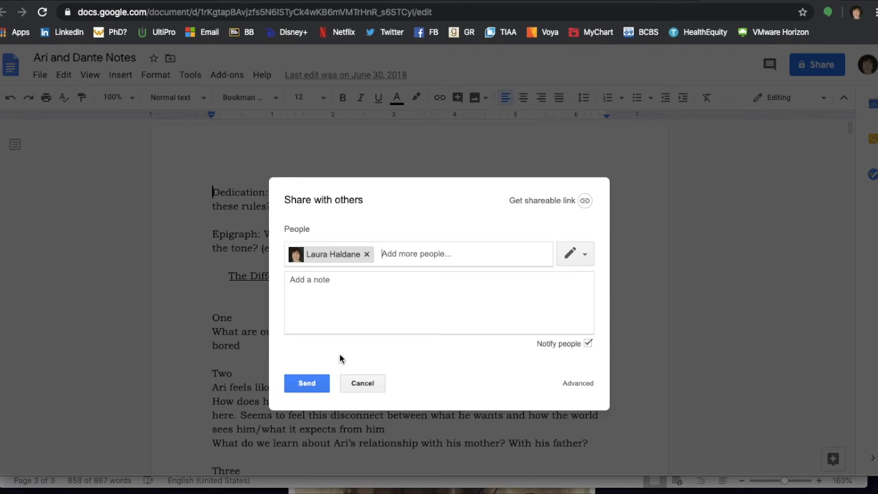
{"action": "left_click", "coordinate": [364, 385]}
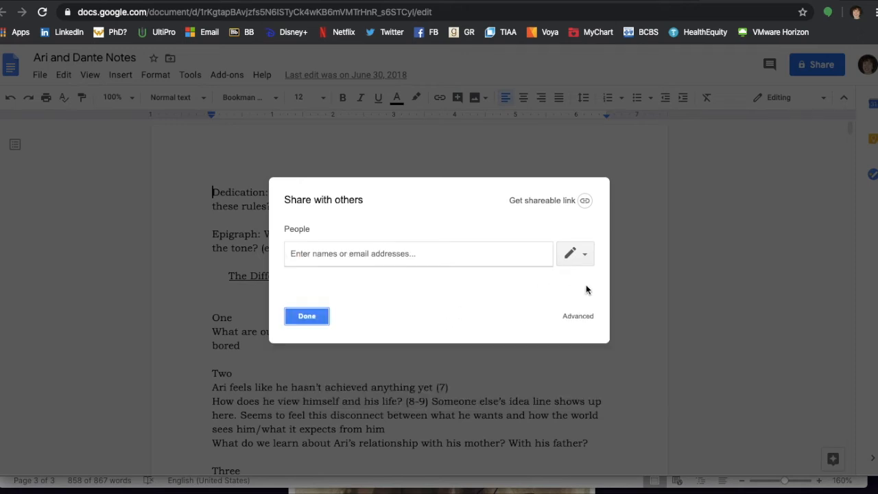
{"action": "left_click", "coordinate": [732, 254]}
{"action": "left_click", "coordinate": [288, 323]}
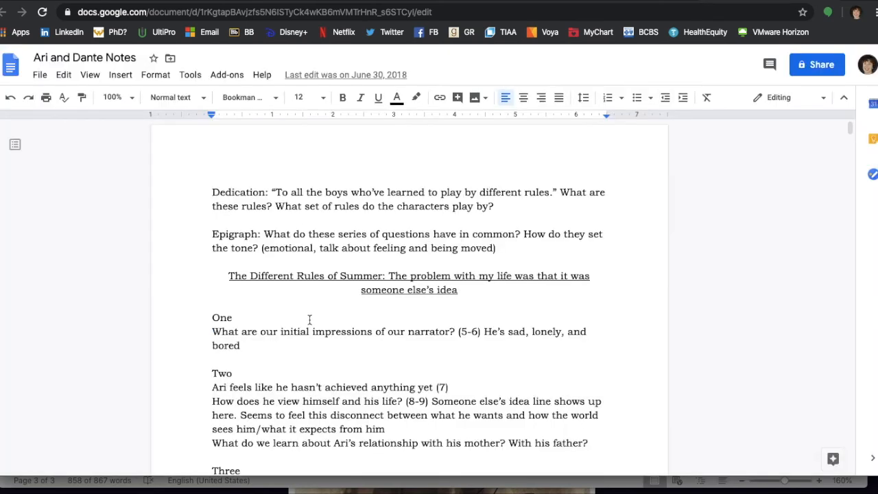
{"action": "key", "text": "ctrl+shift+Tab"}
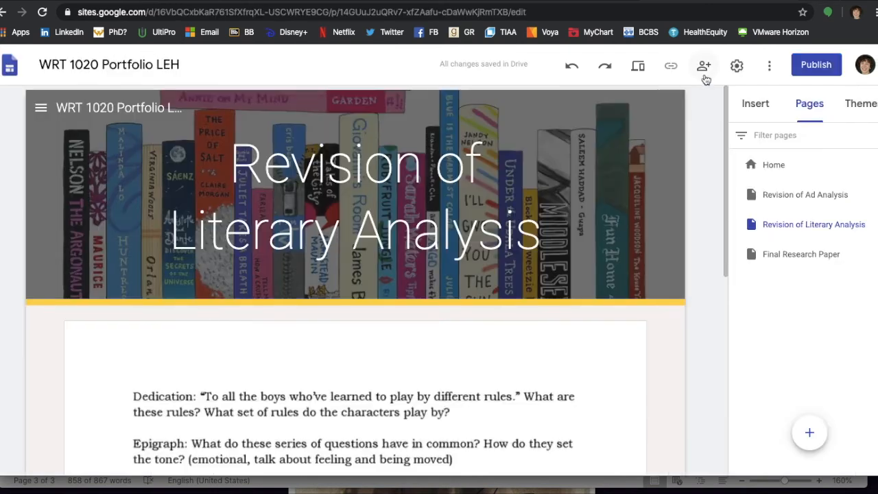
Publish the site publicly at the wrt-1020-portfolio-leh web address.
{"action": "left_click", "coordinate": [816, 64]}
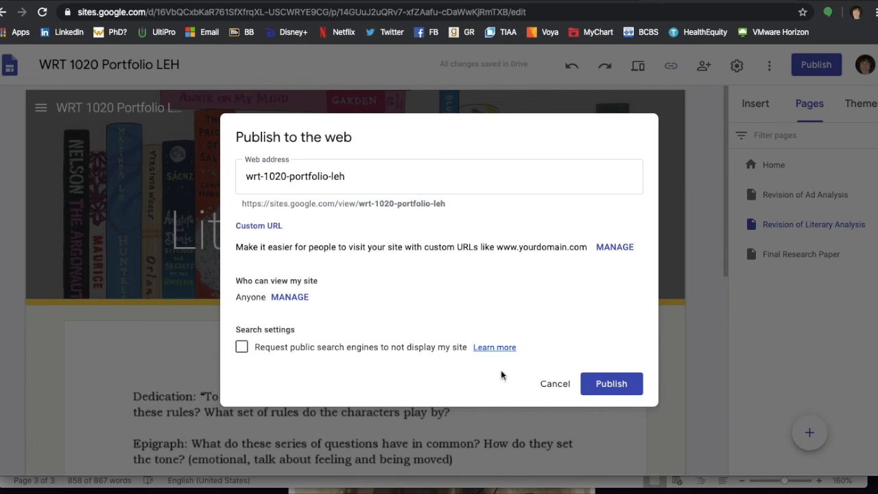
{"action": "left_click", "coordinate": [632, 384]}
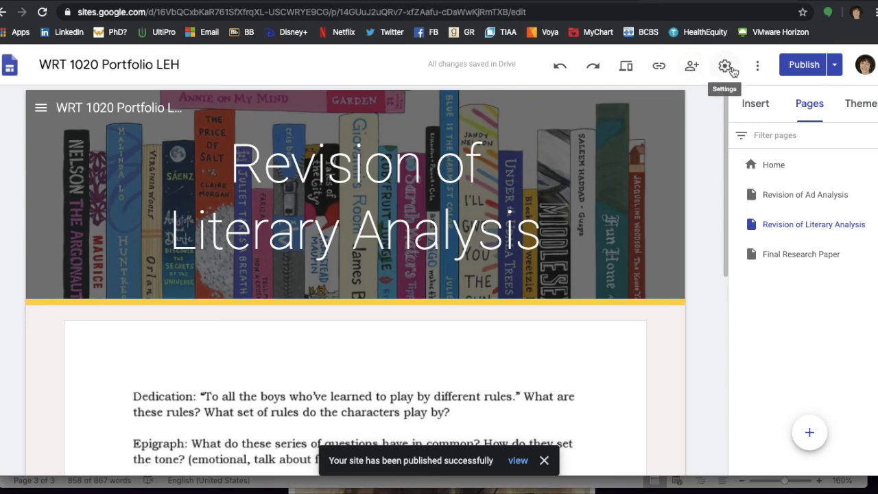
Open the site's Share with others dialog and type a collaborator's e-mail into the invite field.
{"action": "left_click", "coordinate": [691, 69]}
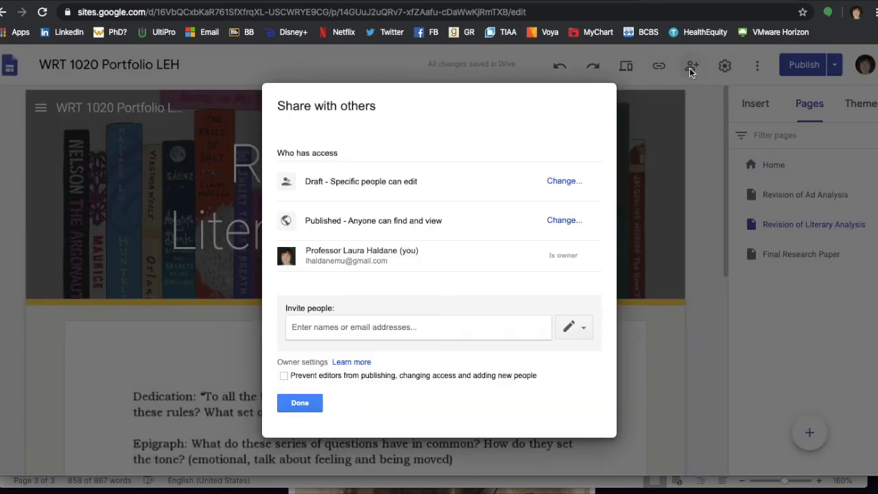
{"action": "left_click", "coordinate": [341, 327]}
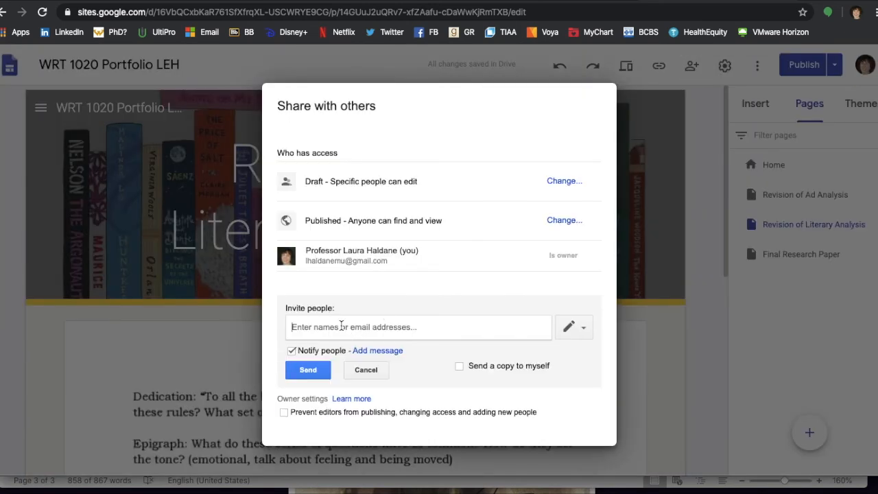
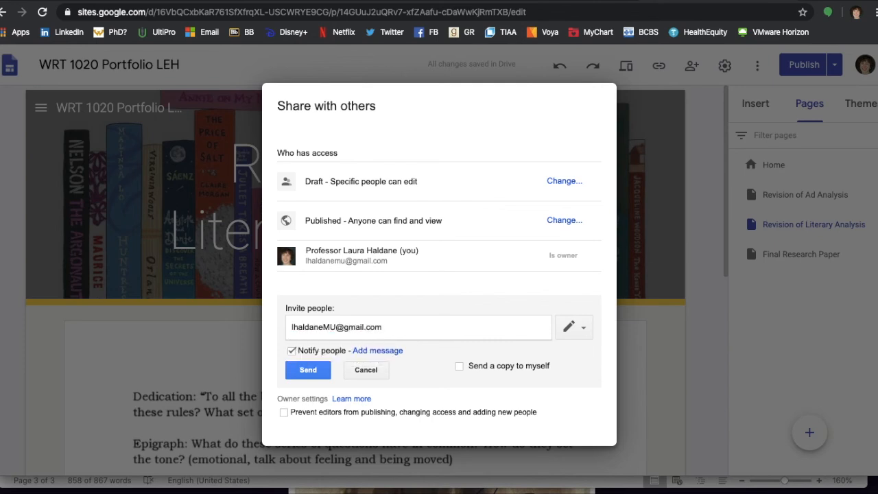